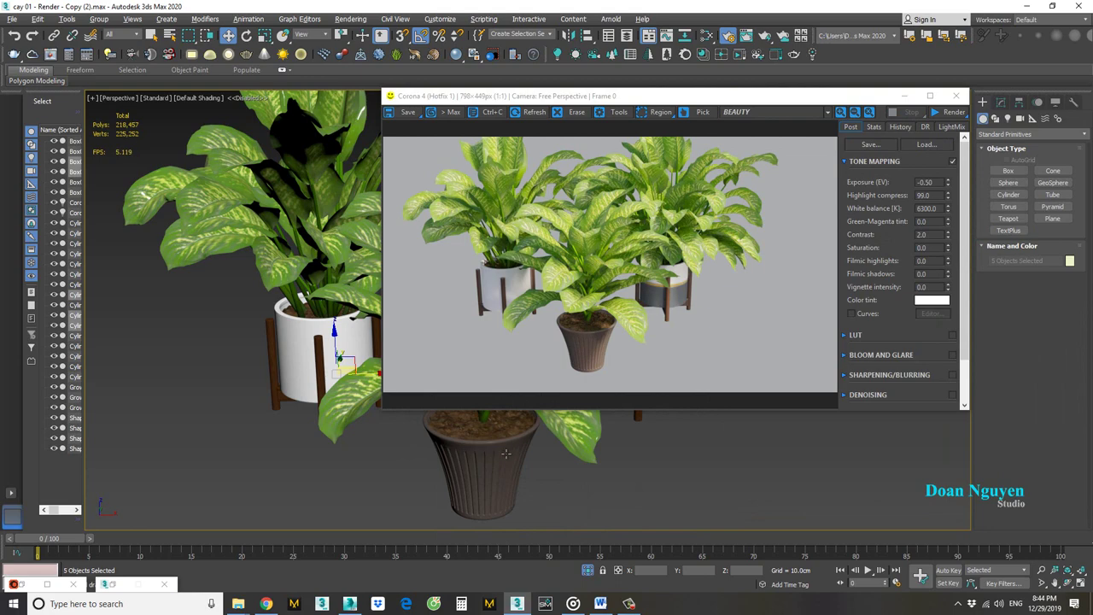
- Minimise the render frame buffer, isolate the small plant in the brown ribbed pot for viewing, and end the isolation
{"action": "left_click", "coordinate": [905, 95]}
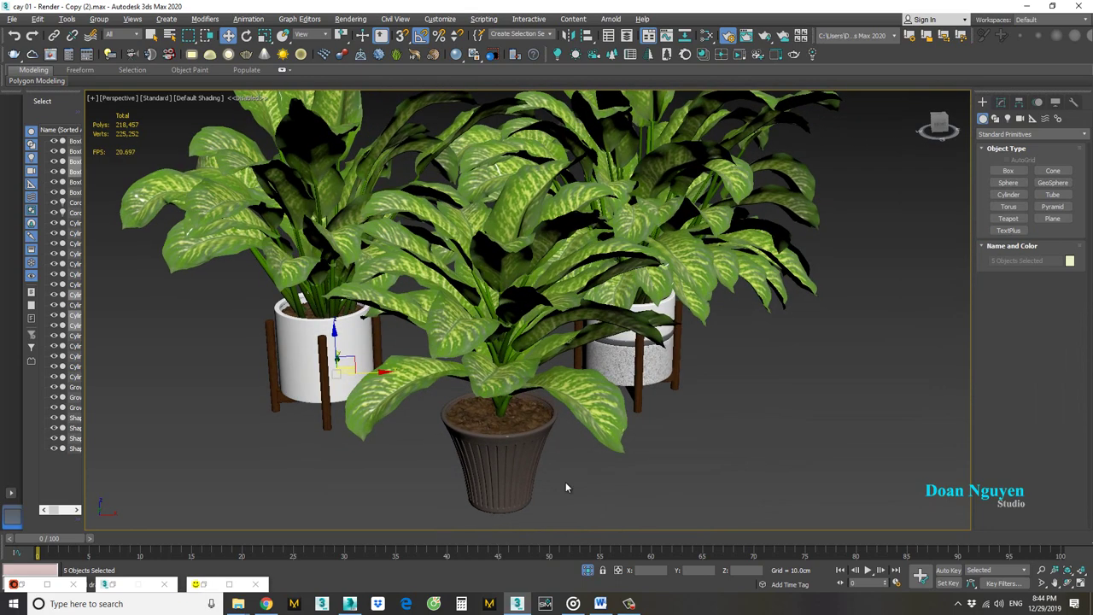
{"action": "middle_click_drag", "start_coordinate": [484, 413], "coordinate": [439, 410], "text": "alt"}
{"action": "key", "text": "alt+q"}
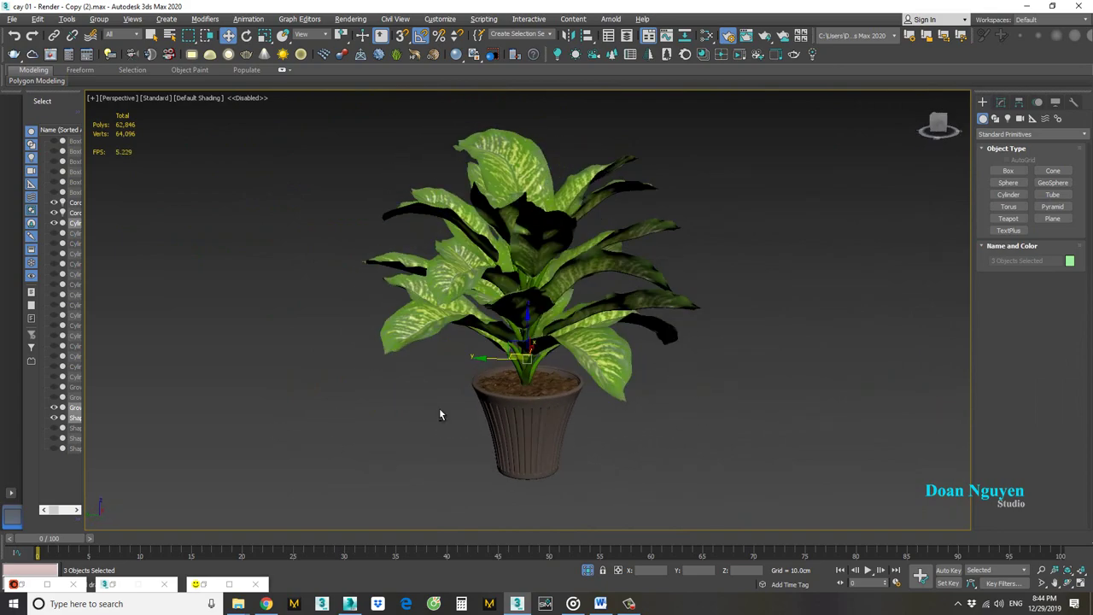
{"action": "right_click", "coordinate": [526, 376]}
{"action": "left_click", "coordinate": [543, 318]}
{"action": "middle_click_drag", "start_coordinate": [543, 319], "coordinate": [489, 363], "text": "alt"}
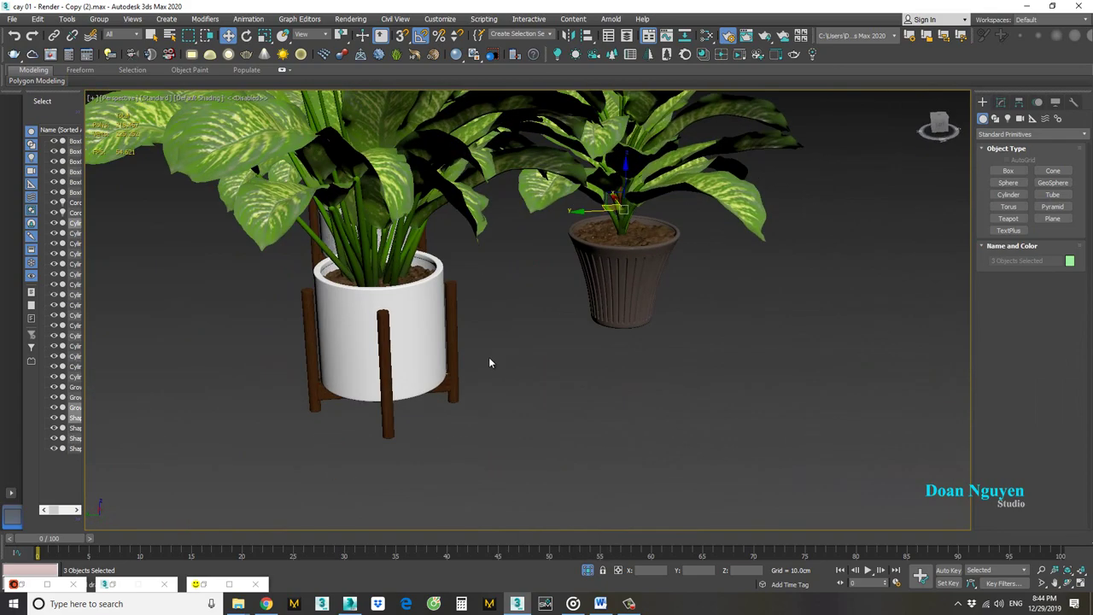
- Isolate the plant in the plain white pot on the wooden stand, view it up close, and end the isolation
{"action": "middle_click_drag", "start_coordinate": [397, 432], "coordinate": [441, 350], "text": "alt"}
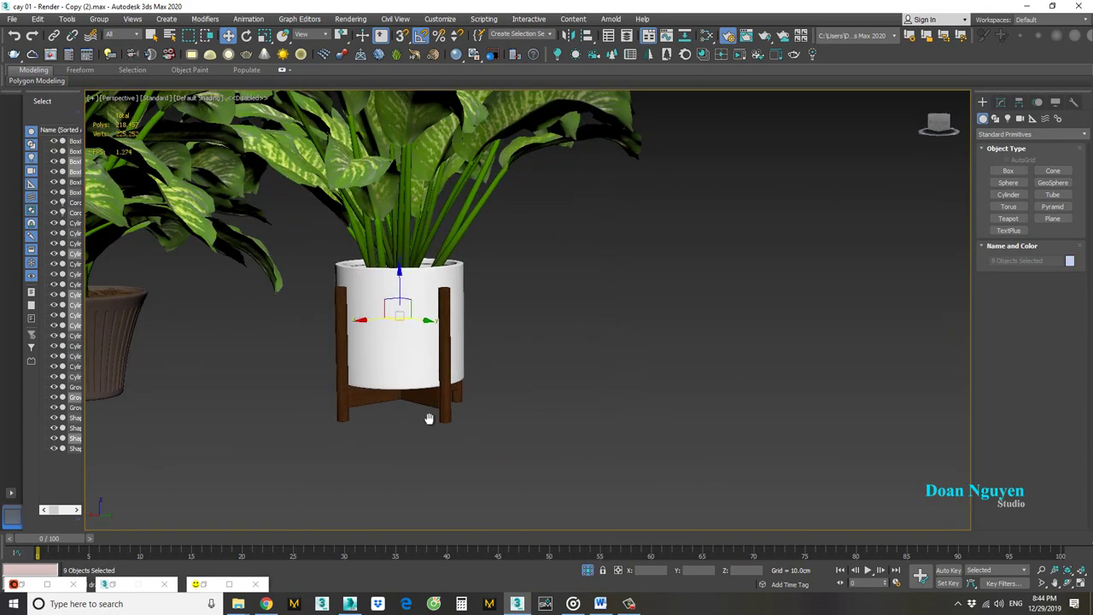
{"action": "key", "text": "alt+q"}
{"action": "middle_click_drag", "start_coordinate": [429, 418], "coordinate": [673, 359], "text": "alt"}
{"action": "scroll", "coordinate": [587, 430], "scroll_direction": "up", "scroll_amount": 3}
{"action": "right_click", "coordinate": [673, 359]}
{"action": "left_click", "coordinate": [695, 295]}
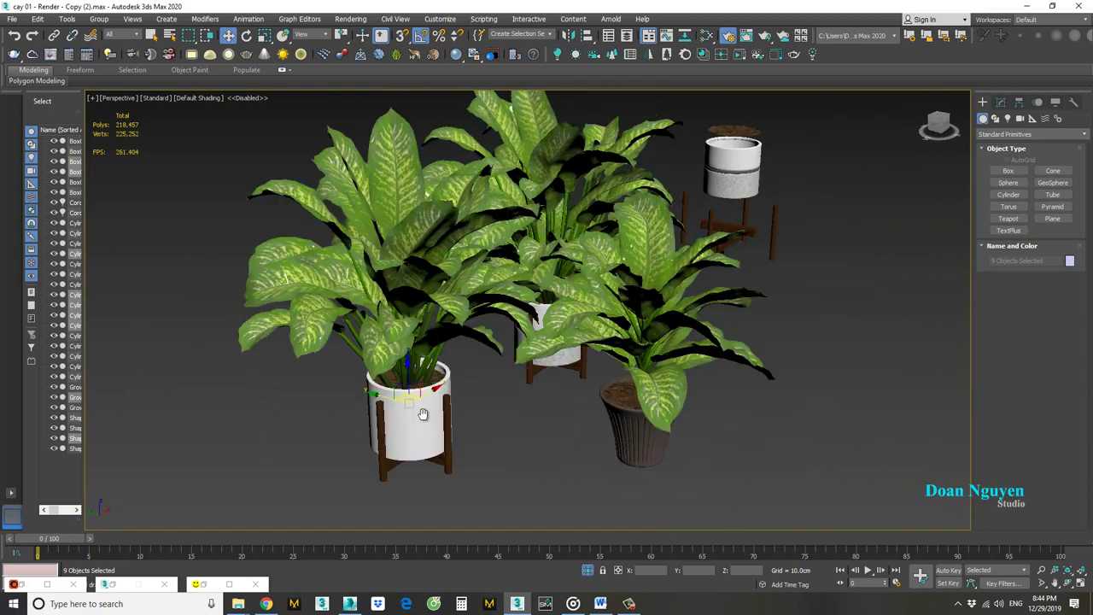
- Isolate the plant in the banded white-and-speckled pot, examine it near and far, and end the isolation
{"action": "middle_click_drag", "start_coordinate": [421, 415], "coordinate": [769, 326], "text": "alt"}
{"action": "scroll", "coordinate": [482, 457], "scroll_direction": "down", "scroll_amount": 2}
{"action": "mouse_move", "coordinate": [530, 507]}
{"action": "middle_mouse_down"}
{"action": "mouse_move", "coordinate": [482, 457]}
{"action": "mouse_move", "coordinate": [541, 379]}
{"action": "mouse_move", "coordinate": [661, 429]}
{"action": "mouse_move", "coordinate": [624, 461]}
{"action": "mouse_move", "coordinate": [729, 422]}
{"action": "mouse_move", "coordinate": [680, 435]}
{"action": "mouse_move", "coordinate": [556, 437]}
{"action": "mouse_move", "coordinate": [544, 411]}
{"action": "mouse_move", "coordinate": [493, 379]}
{"action": "mouse_move", "coordinate": [453, 430]}
{"action": "mouse_move", "coordinate": [512, 499]}
{"action": "middle_mouse_up"}
{"action": "key", "text": "alt+q"}
{"action": "scroll", "coordinate": [530, 467], "scroll_direction": "up", "scroll_amount": 6}
{"action": "scroll", "coordinate": [530, 467], "scroll_direction": "down", "scroll_amount": 3}
{"action": "scroll", "coordinate": [530, 398], "scroll_direction": "up", "scroll_amount": 3}
{"action": "scroll", "coordinate": [475, 451], "scroll_direction": "down", "scroll_amount": 5}
{"action": "scroll", "coordinate": [546, 470], "scroll_direction": "down", "scroll_amount": 4}
{"action": "middle_click_drag", "start_coordinate": [597, 461], "coordinate": [676, 388]}
{"action": "scroll", "coordinate": [639, 470], "scroll_direction": "down", "scroll_amount": 6}
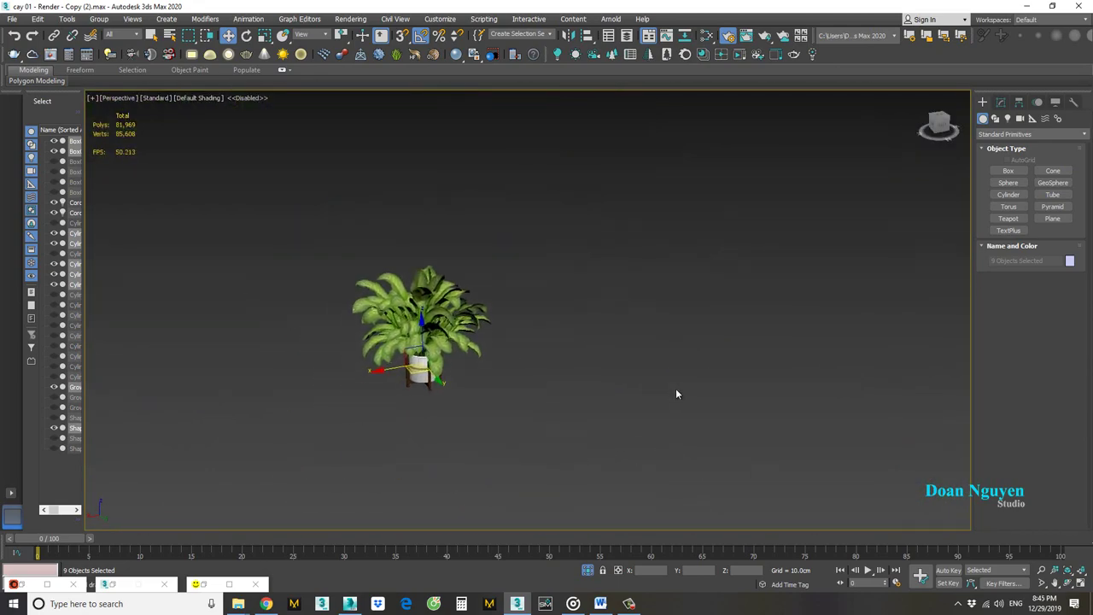
{"action": "right_click", "coordinate": [671, 386]}
{"action": "left_click", "coordinate": [702, 341]}
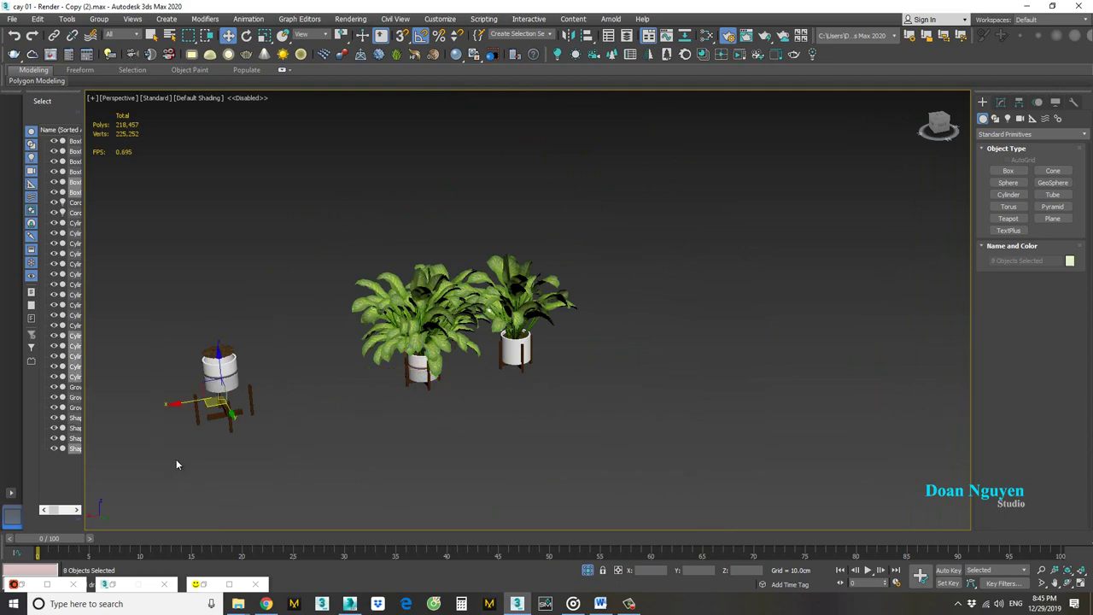
- Isolate the exploded banded pot with its soil and wooden stand parts, examine its mesh with edged faces, and end the isolation
{"action": "key", "text": "z"}
{"action": "middle_click_drag", "start_coordinate": [546, 461], "coordinate": [674, 478], "text": "alt"}
{"action": "key", "text": "alt+q"}
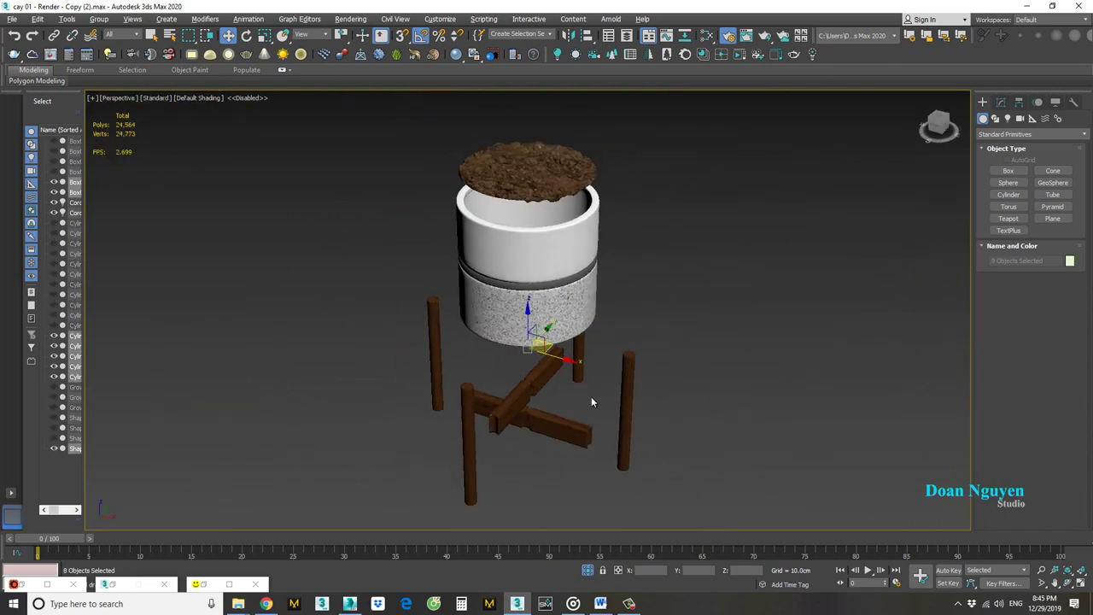
{"action": "scroll", "coordinate": [590, 400], "scroll_direction": "up", "scroll_amount": 4}
{"action": "key", "text": "F4"}
{"action": "middle_click_drag", "start_coordinate": [551, 367], "coordinate": [573, 450]}
{"action": "mouse_move", "coordinate": [582, 291]}
{"action": "middle_mouse_down"}
{"action": "mouse_move", "coordinate": [594, 356]}
{"action": "mouse_move", "coordinate": [566, 244]}
{"action": "mouse_move", "coordinate": [556, 316]}
{"action": "mouse_move", "coordinate": [706, 307]}
{"action": "mouse_move", "coordinate": [678, 446]}
{"action": "mouse_move", "coordinate": [632, 359]}
{"action": "mouse_move", "coordinate": [636, 376]}
{"action": "middle_mouse_up"}
{"action": "scroll", "coordinate": [556, 316], "scroll_direction": "up", "scroll_amount": 3}
{"action": "key", "text": "F4"}
{"action": "scroll", "coordinate": [556, 316], "scroll_direction": "down", "scroll_amount": 5}
{"action": "scroll", "coordinate": [496, 410], "scroll_direction": "up", "scroll_amount": 4}
{"action": "mouse_move", "coordinate": [496, 410]}
{"action": "middle_mouse_down", "text": "alt"}
{"action": "mouse_move", "coordinate": [442, 395]}
{"action": "mouse_move", "coordinate": [501, 408]}
{"action": "middle_mouse_up", "text": "alt"}
{"action": "scroll", "coordinate": [513, 402], "scroll_direction": "down", "scroll_amount": 6}
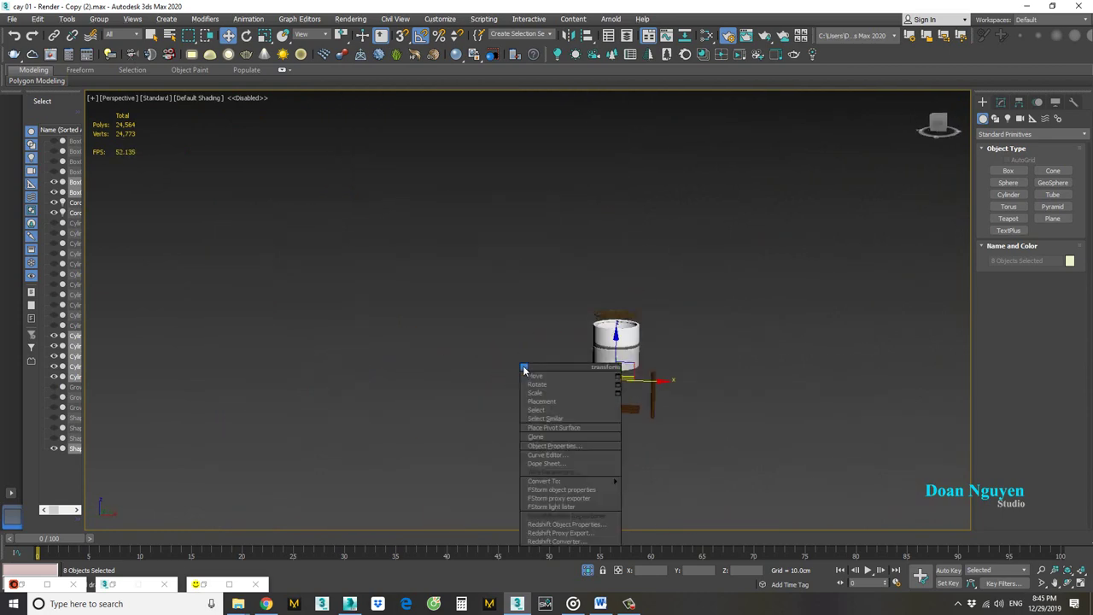
{"action": "left_click", "coordinate": [544, 306]}
- Start an interactive Corona render of the potted plant group, then enlarge the frame buffer and move it clear of the viewport
{"action": "middle_click_drag", "start_coordinate": [383, 377], "coordinate": [564, 376]}
{"action": "scroll", "coordinate": [552, 377], "scroll_direction": "up", "scroll_amount": 3}
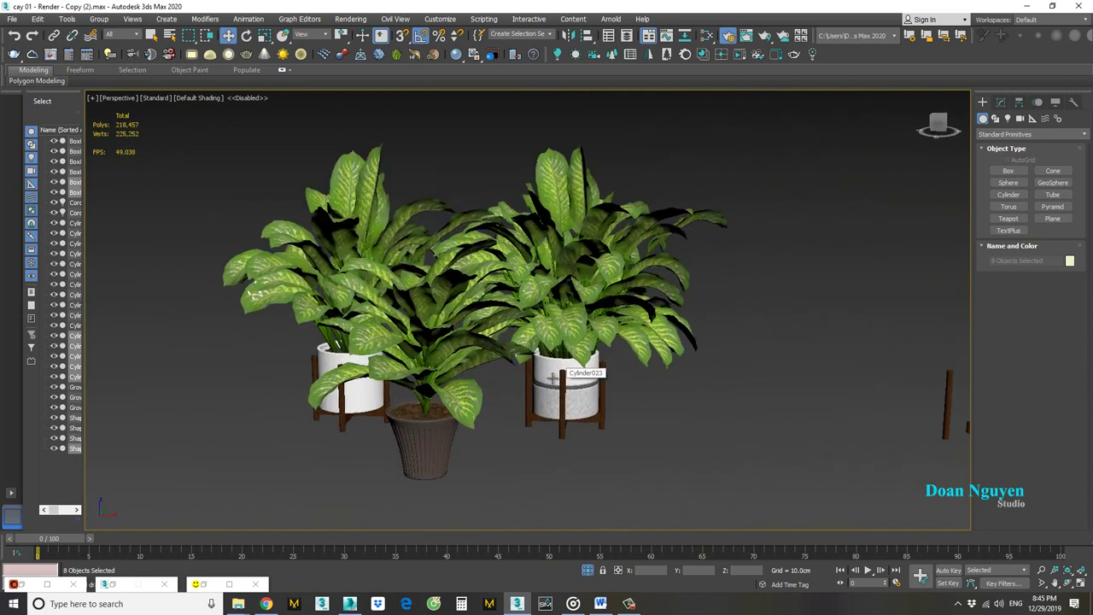
{"action": "scroll", "coordinate": [552, 379], "scroll_direction": "up", "scroll_amount": 5}
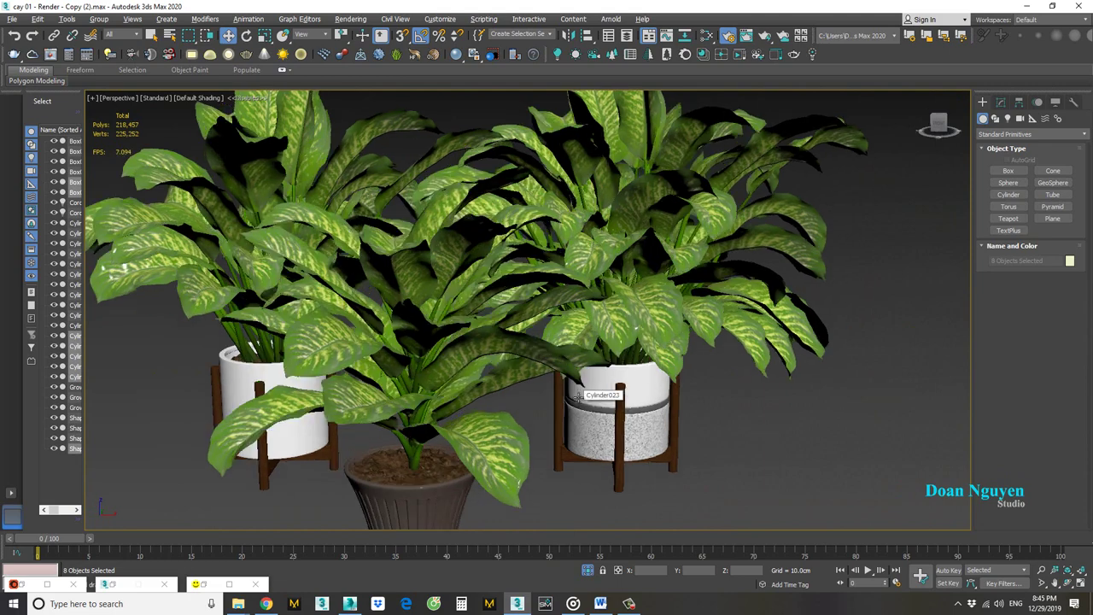
{"action": "left_click", "coordinate": [205, 586]}
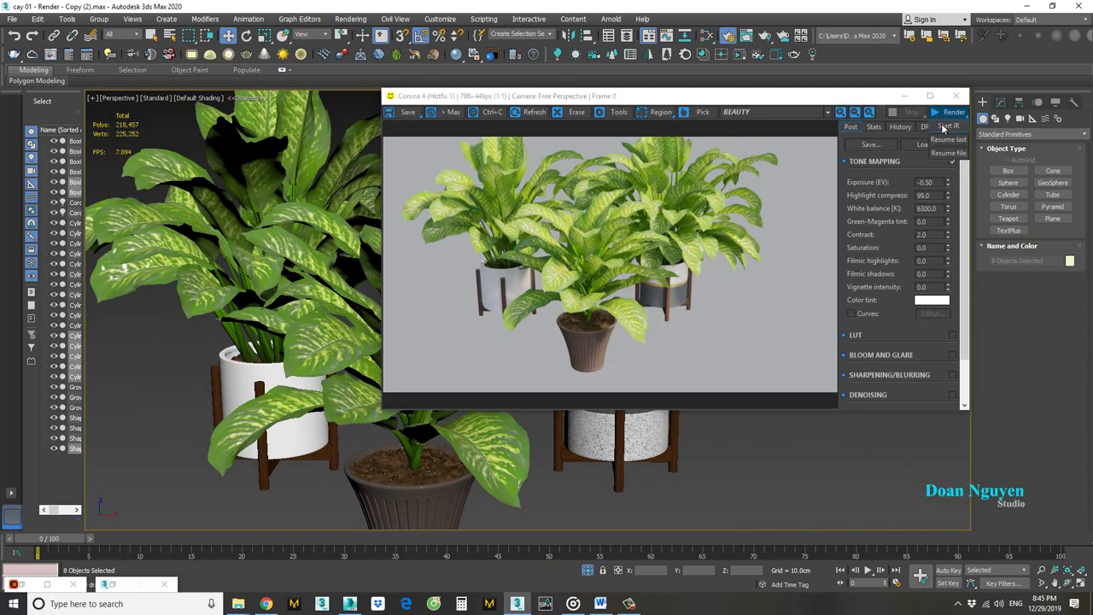
{"action": "key", "text": "shift+q"}
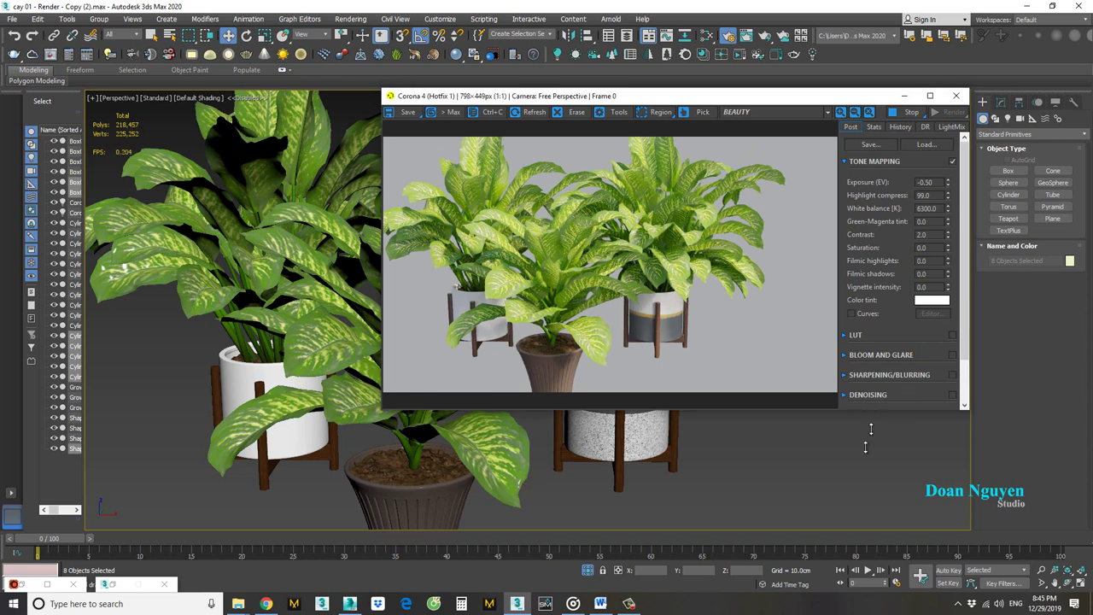
{"action": "left_click_drag", "start_coordinate": [865, 446], "coordinate": [859, 525]}
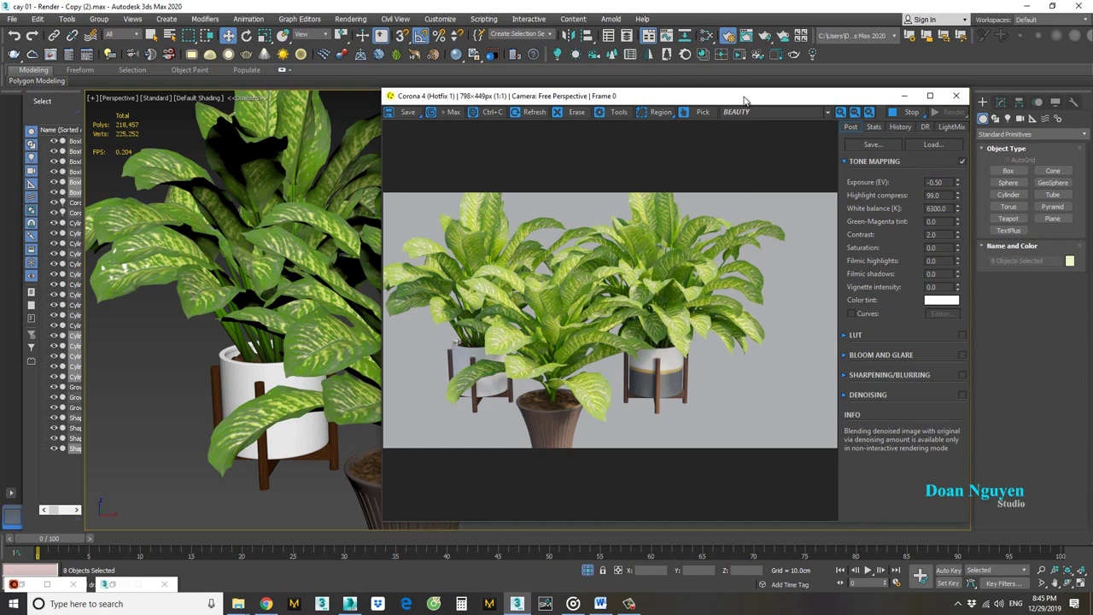
{"action": "left_click_drag", "start_coordinate": [742, 100], "coordinate": [802, 96]}
- Isolate the plant in the banded pot and hide the small plant's foliage that was isolated with it
{"action": "middle_click_drag", "start_coordinate": [314, 346], "coordinate": [115, 363]}
{"action": "scroll", "coordinate": [323, 414], "scroll_direction": "down", "scroll_amount": 5}
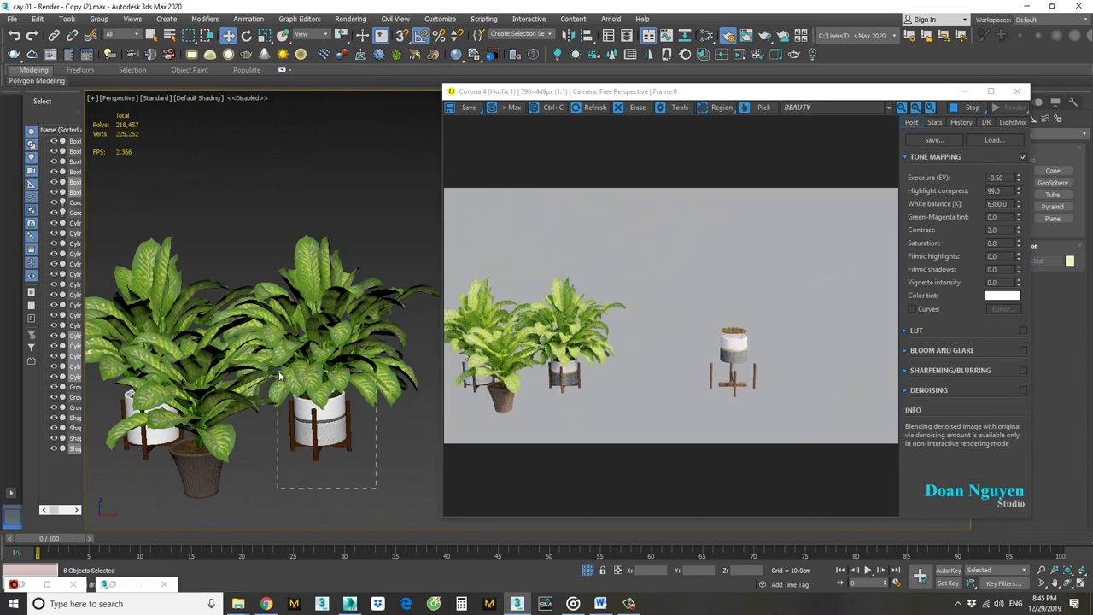
{"action": "scroll", "coordinate": [334, 386], "scroll_direction": "up", "scroll_amount": 6}
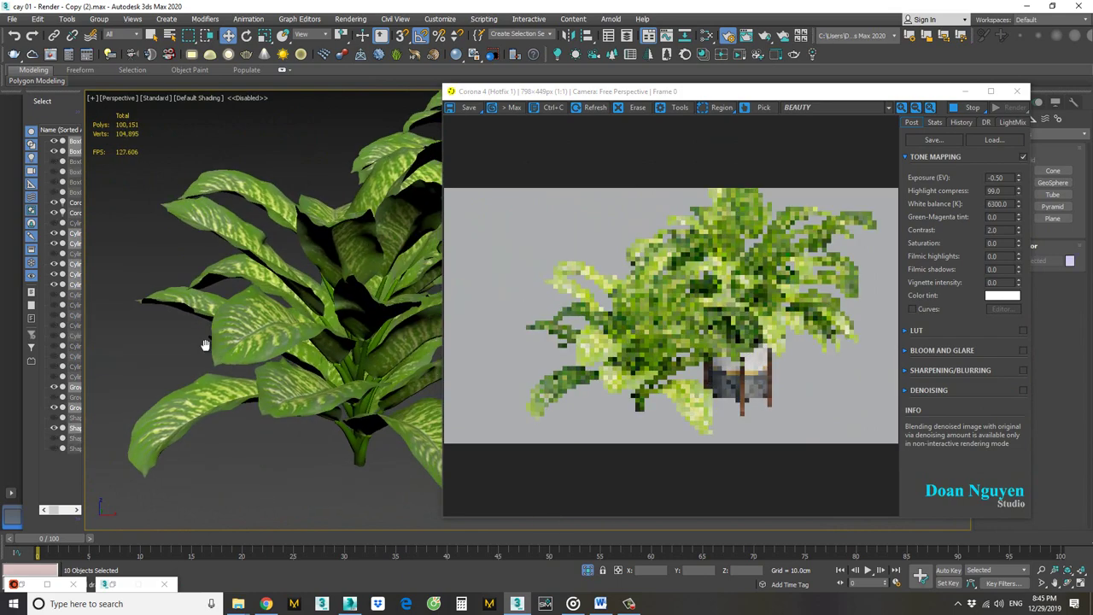
{"action": "right_click", "coordinate": [268, 374]}
{"action": "left_click", "coordinate": [288, 331]}
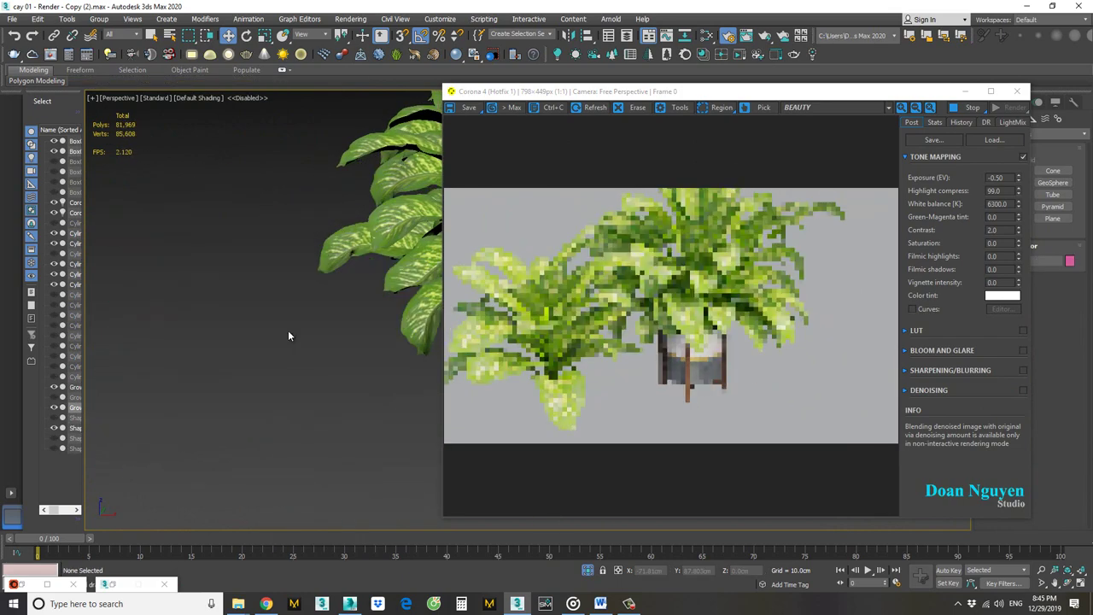
- Examine the isolated plant's lower leaves, banded pot and wooden stand in the interactive render
{"action": "middle_click_drag", "start_coordinate": [402, 325], "coordinate": [304, 375]}
{"action": "scroll", "coordinate": [303, 374], "scroll_direction": "up", "scroll_amount": 5}
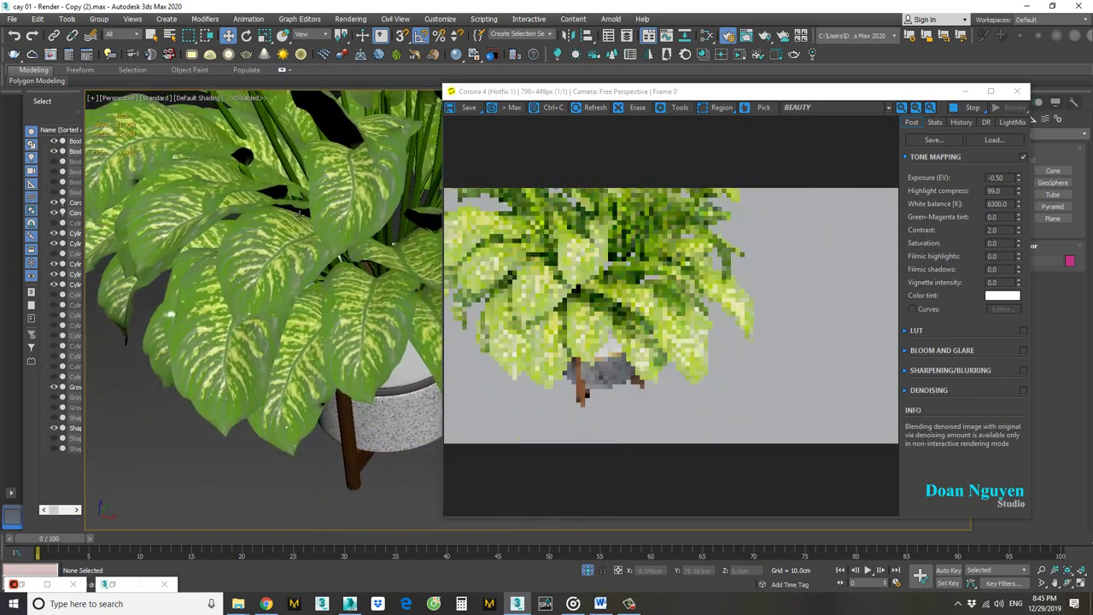
{"action": "middle_click_drag", "start_coordinate": [349, 376], "coordinate": [334, 439], "text": "alt"}
{"action": "scroll", "coordinate": [316, 406], "scroll_direction": "down", "scroll_amount": 4}
{"action": "scroll", "coordinate": [334, 427], "scroll_direction": "down", "scroll_amount": 3}
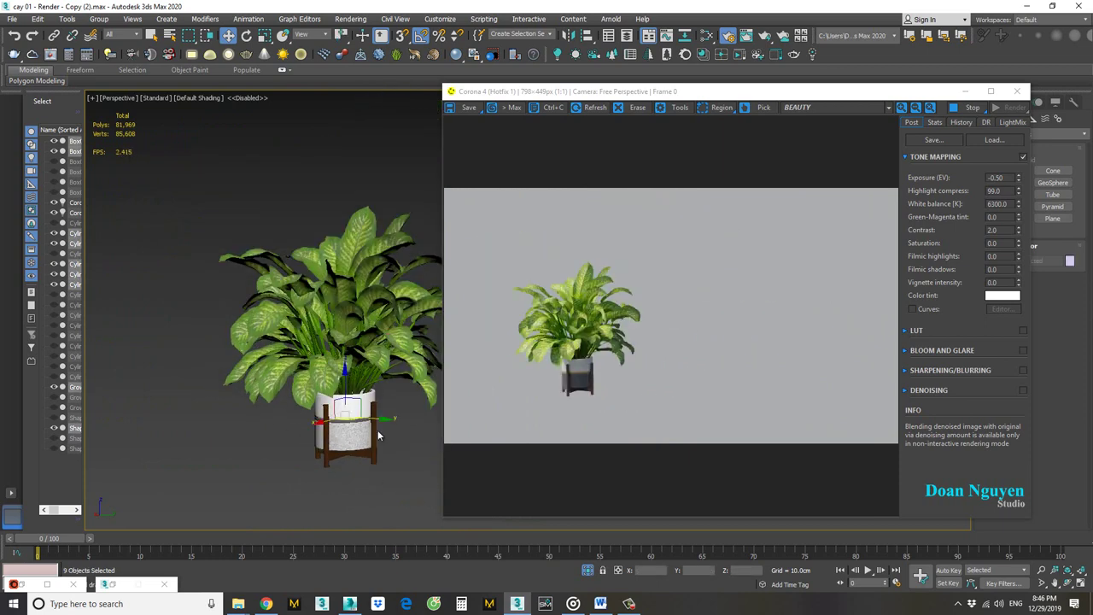
{"action": "key", "text": "z"}
{"action": "mouse_move", "coordinate": [347, 441]}
{"action": "middle_mouse_down", "text": "alt"}
{"action": "mouse_move", "coordinate": [344, 464]}
{"action": "mouse_move", "coordinate": [341, 436]}
{"action": "middle_mouse_up", "text": "alt"}
- Examine the isolated plant's leaf texture, pot rim, stems and soil at close range, and end the isolation
{"action": "scroll", "coordinate": [341, 436], "scroll_direction": "up", "scroll_amount": 6}
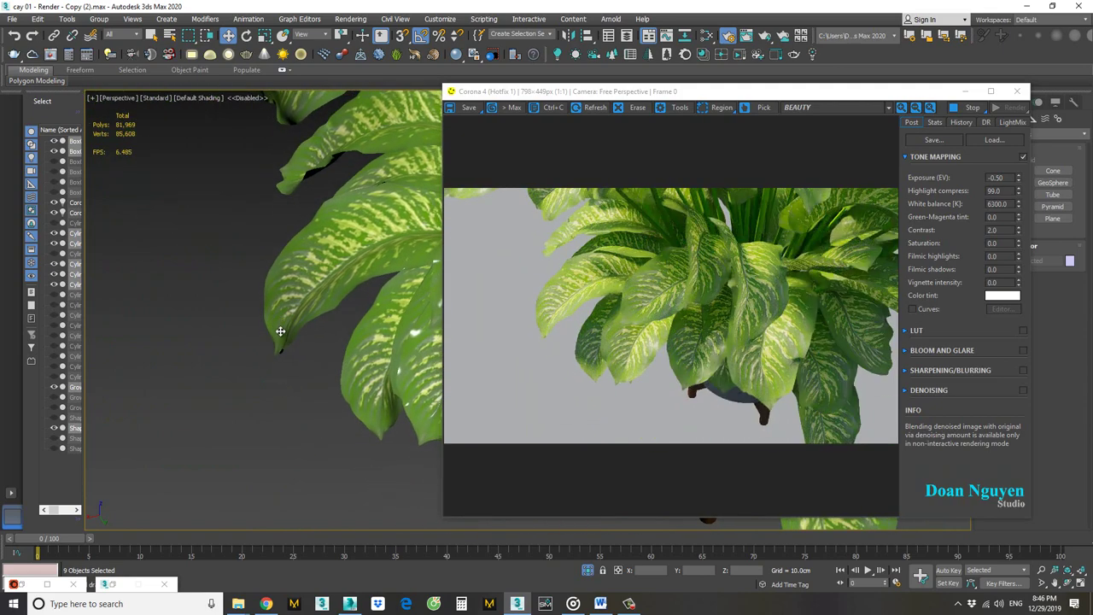
{"action": "scroll", "coordinate": [280, 331], "scroll_direction": "up", "scroll_amount": 3}
{"action": "middle_click_drag", "start_coordinate": [280, 331], "coordinate": [309, 370]}
{"action": "scroll", "coordinate": [265, 377], "scroll_direction": "down", "scroll_amount": 5}
{"action": "scroll", "coordinate": [305, 391], "scroll_direction": "up", "scroll_amount": 4}
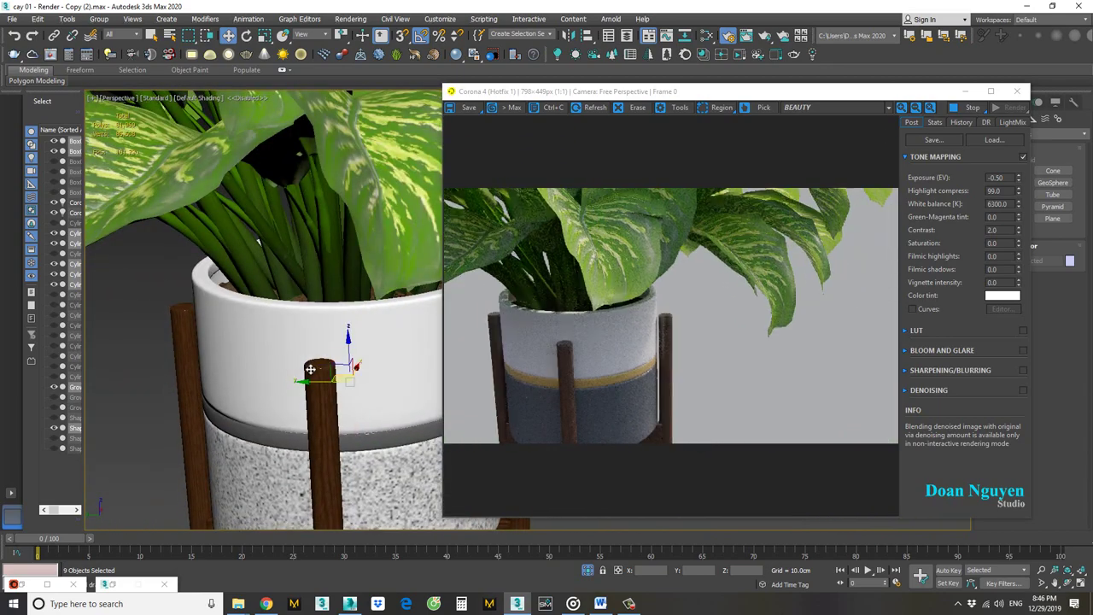
{"action": "scroll", "coordinate": [310, 369], "scroll_direction": "up", "scroll_amount": 5}
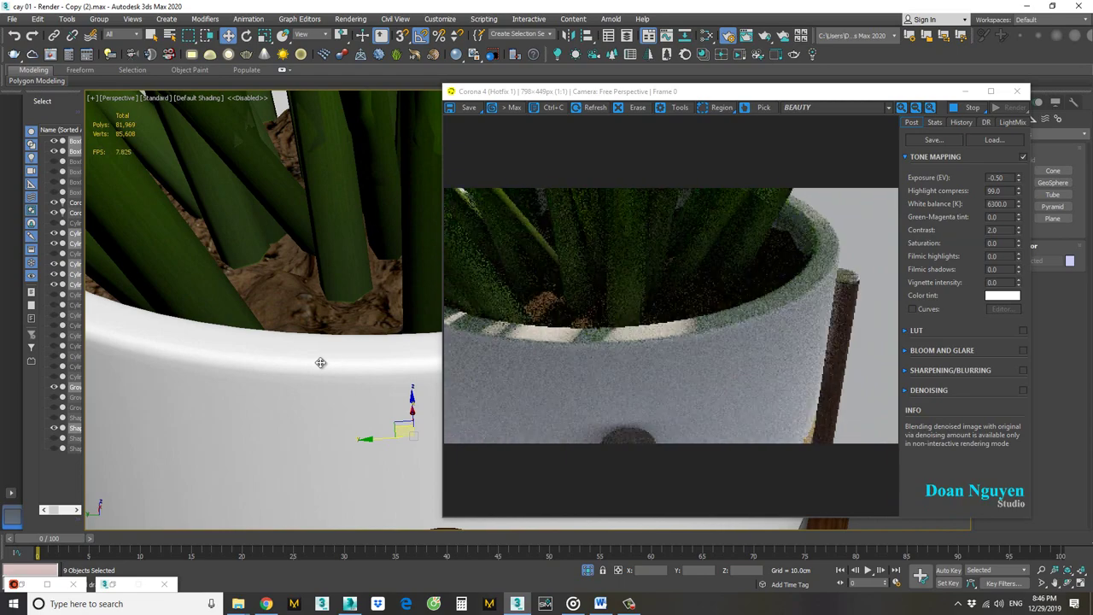
{"action": "scroll", "coordinate": [320, 363], "scroll_direction": "down", "scroll_amount": 10}
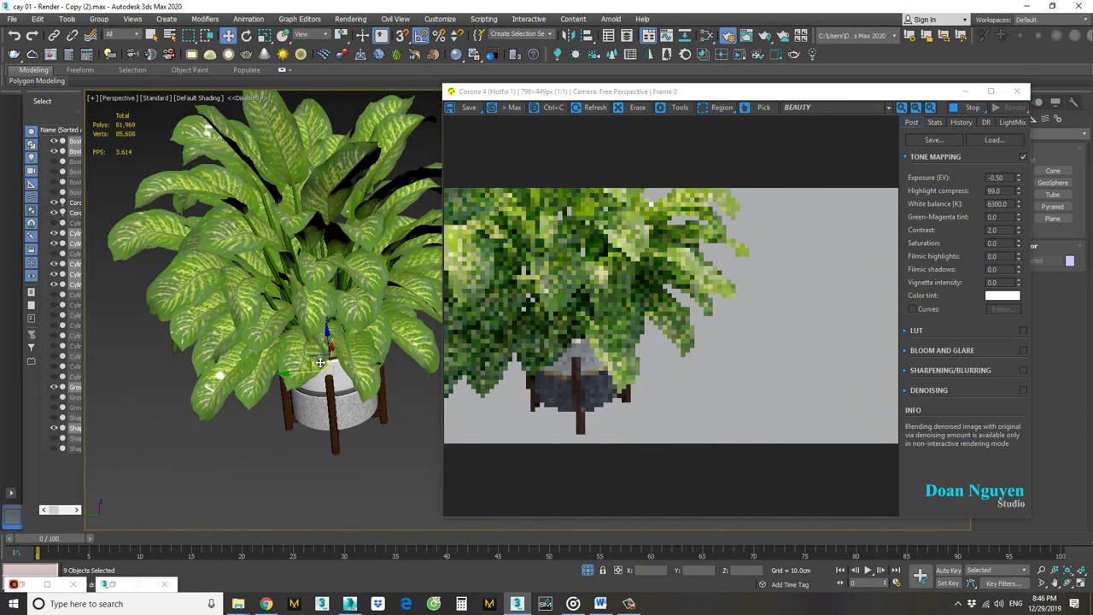
{"action": "scroll", "coordinate": [327, 368], "scroll_direction": "up", "scroll_amount": 10}
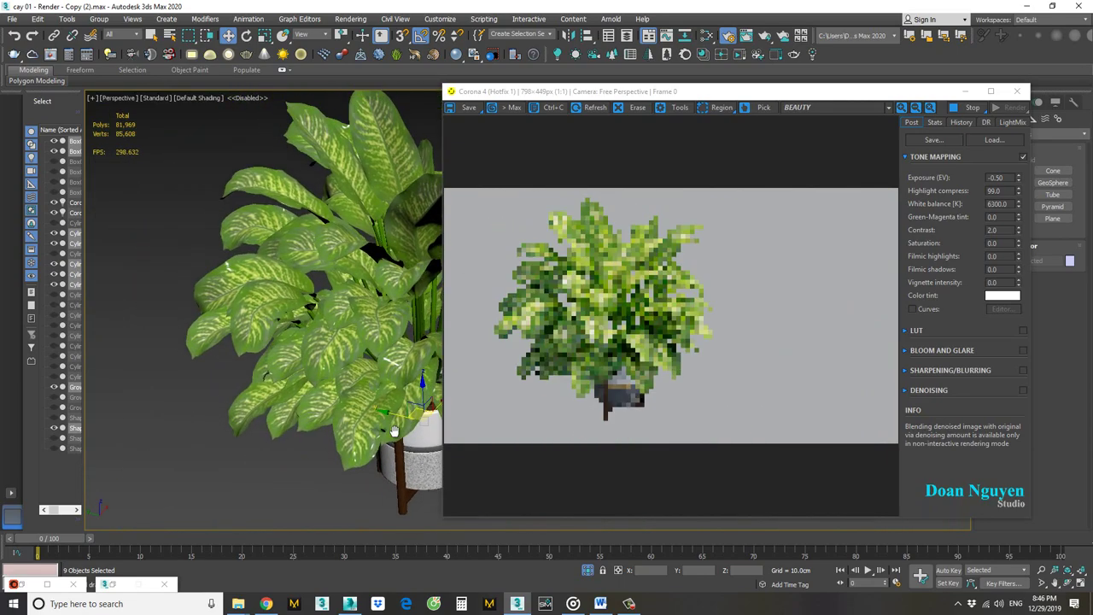
{"action": "right_click", "coordinate": [362, 408]}
{"action": "left_click", "coordinate": [382, 352]}
- Examine the full plant group's foliage, the brown ribbed pot and its soil, and the variegated leaf surfaces up close
{"action": "scroll", "coordinate": [365, 370], "scroll_direction": "up", "scroll_amount": 3}
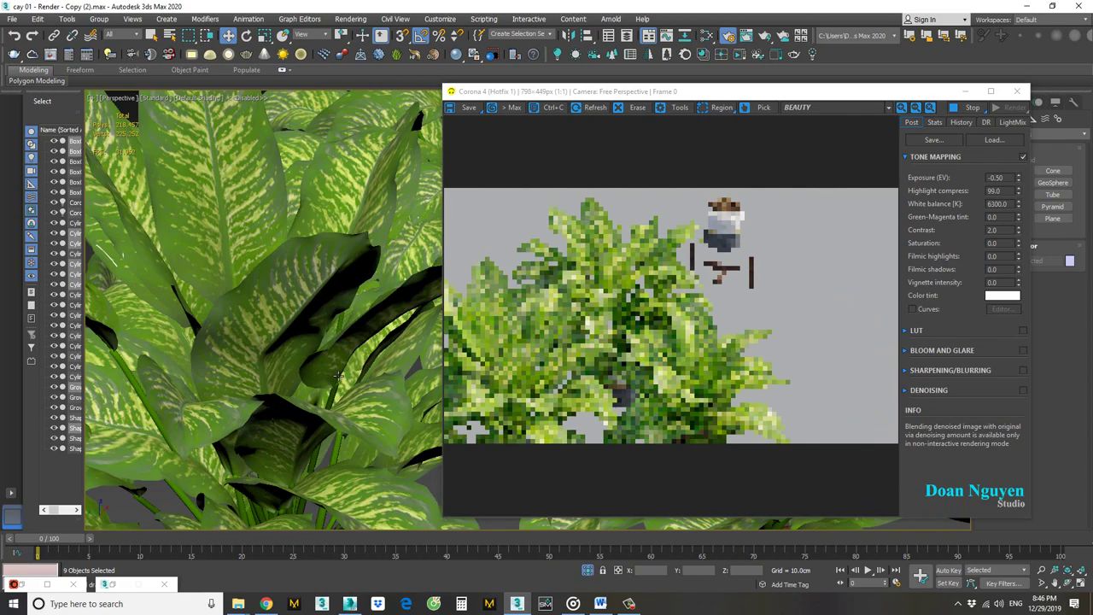
{"action": "scroll", "coordinate": [366, 371], "scroll_direction": "down", "scroll_amount": 6}
{"action": "middle_click_drag", "start_coordinate": [344, 359], "coordinate": [458, 394], "text": "alt"}
{"action": "scroll", "coordinate": [361, 419], "scroll_direction": "up", "scroll_amount": 8}
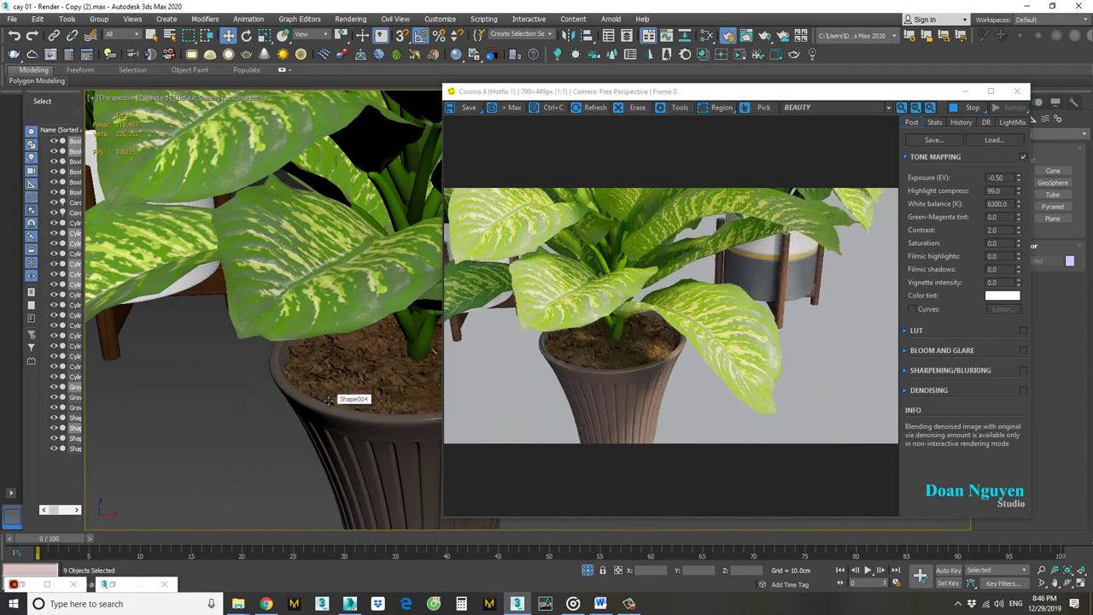
{"action": "scroll", "coordinate": [328, 399], "scroll_direction": "down", "scroll_amount": 6}
{"action": "middle_click_drag", "start_coordinate": [331, 399], "coordinate": [377, 437], "text": "alt"}
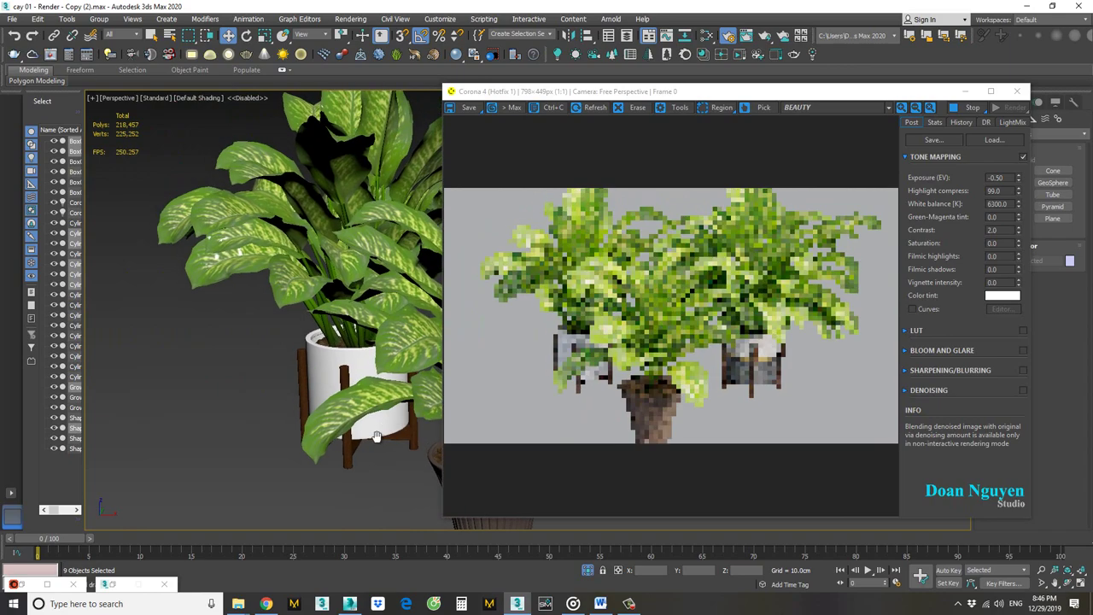
{"action": "middle_click_drag", "start_coordinate": [344, 389], "coordinate": [309, 432]}
{"action": "scroll", "coordinate": [248, 332], "scroll_direction": "up", "scroll_amount": 5}
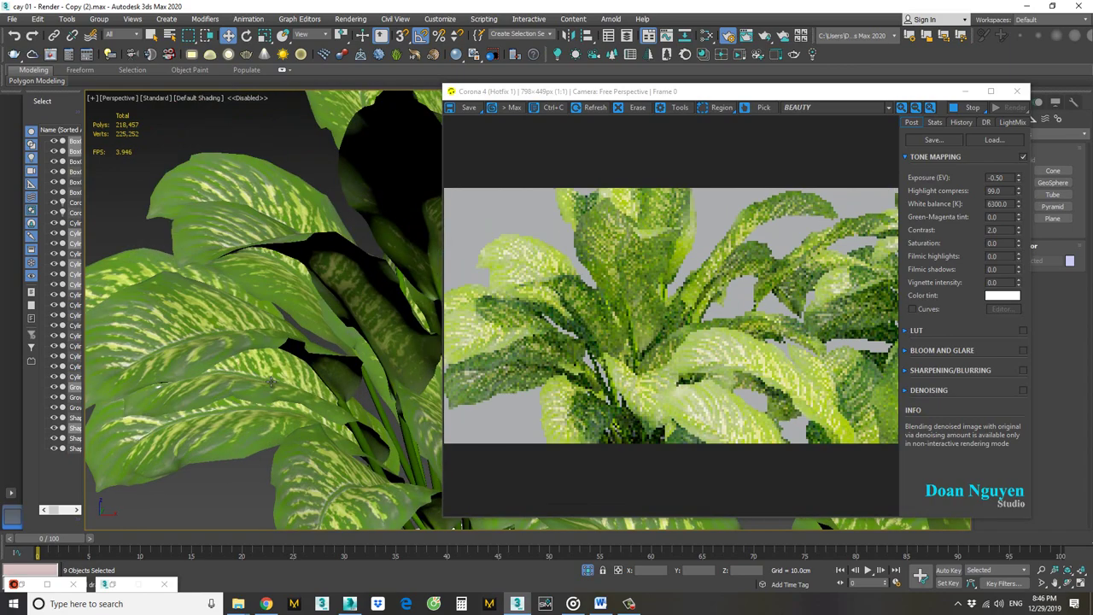
{"action": "scroll", "coordinate": [270, 381], "scroll_direction": "up", "scroll_amount": 4}
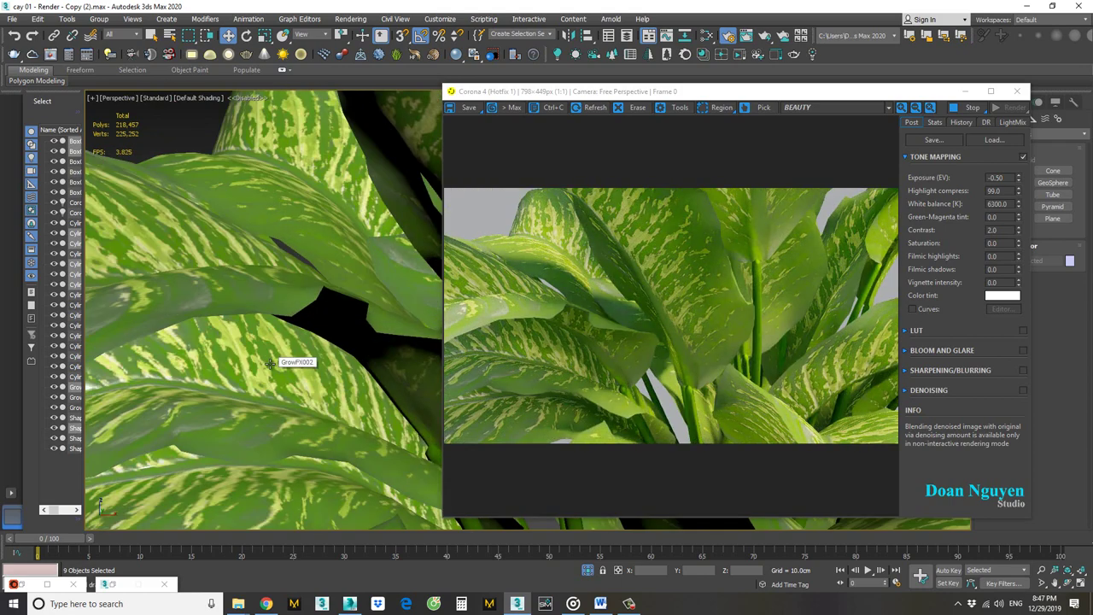
- Examine the exploded banded pot and its wooden stand parts in the interactive render, then return to the plant group
{"action": "scroll", "coordinate": [270, 364], "scroll_direction": "down", "scroll_amount": 10}
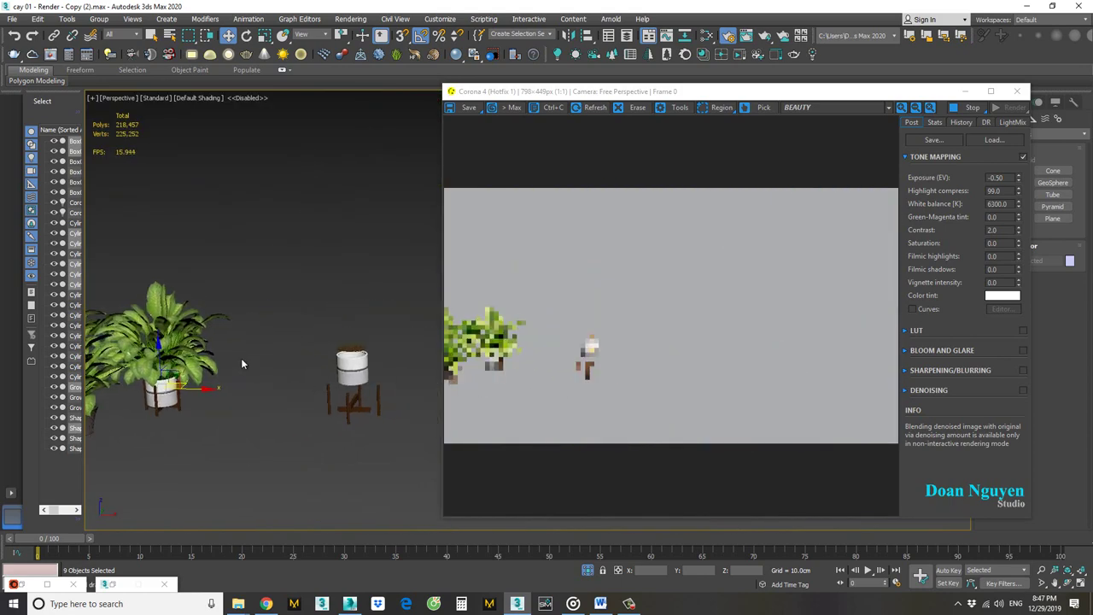
{"action": "scroll", "coordinate": [319, 393], "scroll_direction": "up", "scroll_amount": 7}
{"action": "middle_click_drag", "start_coordinate": [341, 384], "coordinate": [164, 319]}
{"action": "middle_click_drag", "start_coordinate": [233, 355], "coordinate": [278, 432]}
{"action": "middle_click_drag", "start_coordinate": [275, 307], "coordinate": [305, 372], "text": "alt"}
{"action": "middle_click_drag", "start_coordinate": [328, 461], "coordinate": [317, 281]}
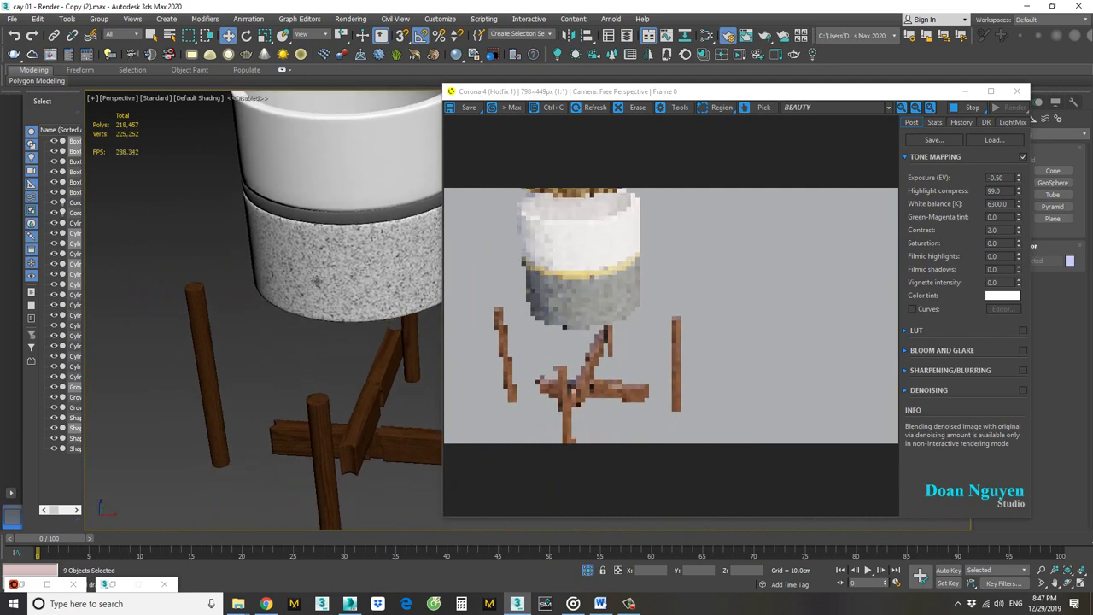
{"action": "middle_click_drag", "start_coordinate": [249, 405], "coordinate": [520, 369]}
{"action": "scroll", "coordinate": [339, 392], "scroll_direction": "down", "scroll_amount": 5}
{"action": "middle_click_drag", "start_coordinate": [339, 392], "coordinate": [542, 394]}
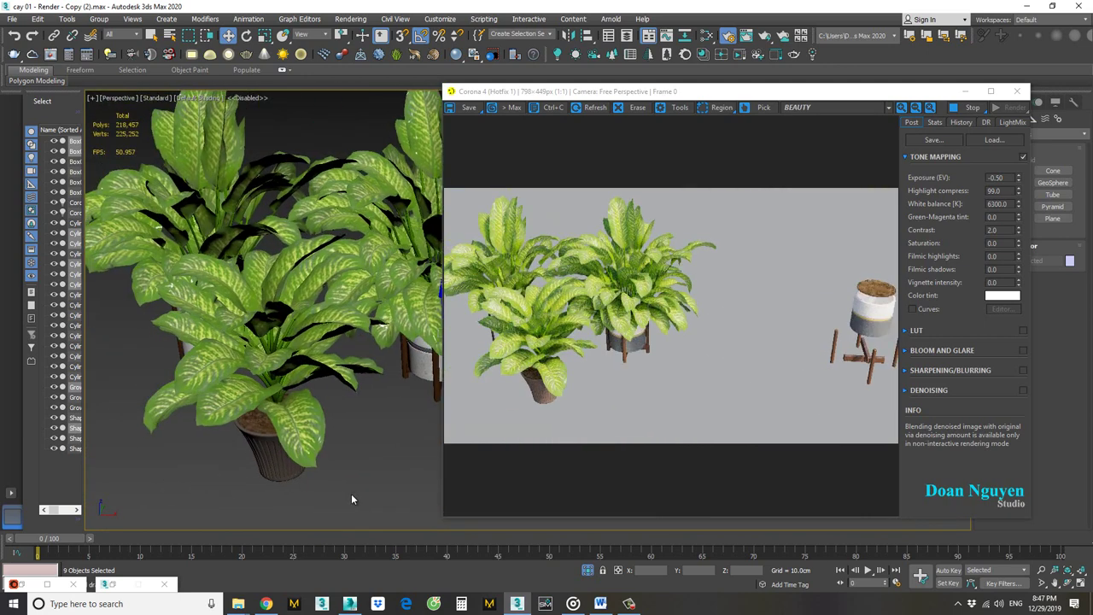
- Isolate the plant in the brown ribbed pot, examine it in the interactive render from several angles, and end the isolation
{"action": "key", "text": "alt+q"}
{"action": "scroll", "coordinate": [384, 433], "scroll_direction": "up", "scroll_amount": 4}
{"action": "middle_click_drag", "start_coordinate": [430, 412], "coordinate": [393, 365]}
{"action": "scroll", "coordinate": [385, 434], "scroll_direction": "down", "scroll_amount": 2}
{"action": "scroll", "coordinate": [384, 434], "scroll_direction": "up", "scroll_amount": 2}
{"action": "scroll", "coordinate": [406, 432], "scroll_direction": "down", "scroll_amount": 5}
{"action": "scroll", "coordinate": [394, 417], "scroll_direction": "up", "scroll_amount": 5}
{"action": "middle_click_drag", "start_coordinate": [384, 448], "coordinate": [479, 439], "text": "alt"}
{"action": "right_click", "coordinate": [409, 410]}
{"action": "left_click", "coordinate": [418, 354]}
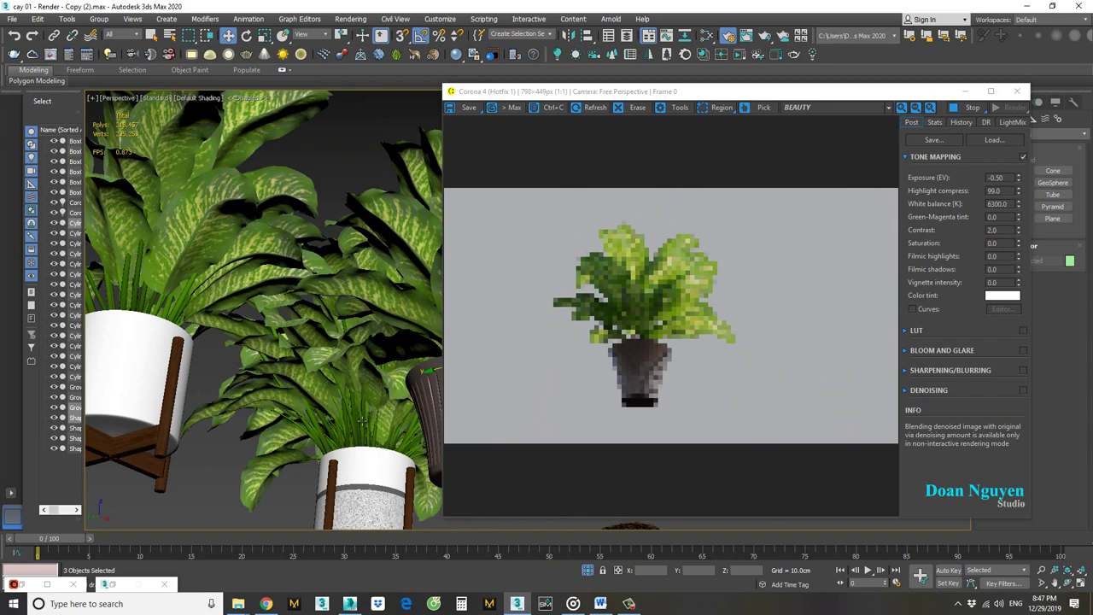
- Examine the whole plant group from below in the interactive render
{"action": "middle_click_drag", "start_coordinate": [362, 421], "coordinate": [361, 409], "text": "alt"}
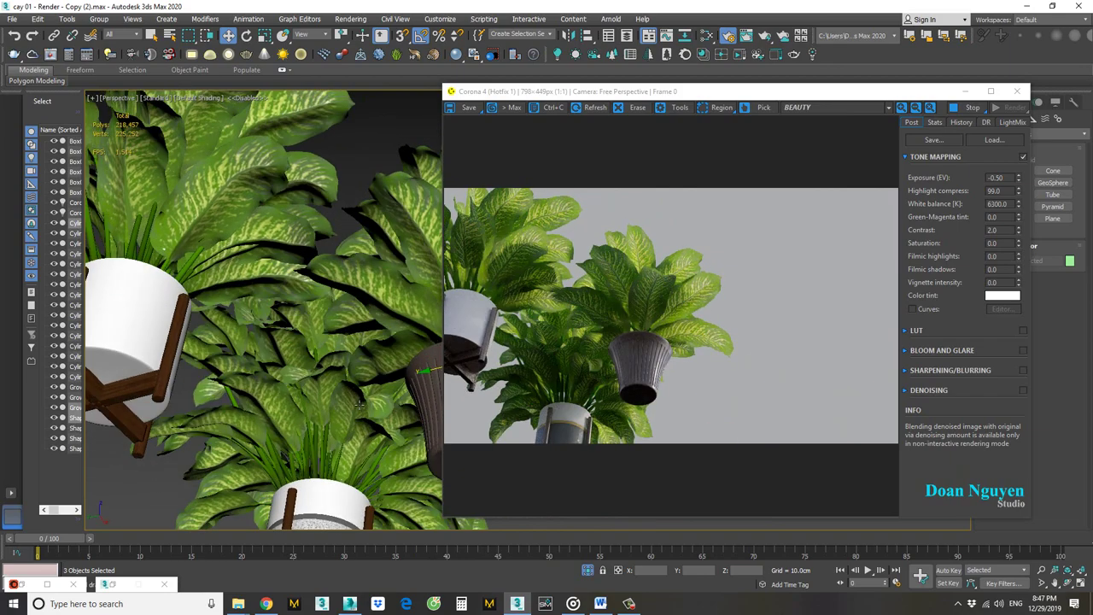
{"action": "scroll", "coordinate": [359, 403], "scroll_direction": "up", "scroll_amount": 4}
{"action": "scroll", "coordinate": [359, 403], "scroll_direction": "down", "scroll_amount": 4}
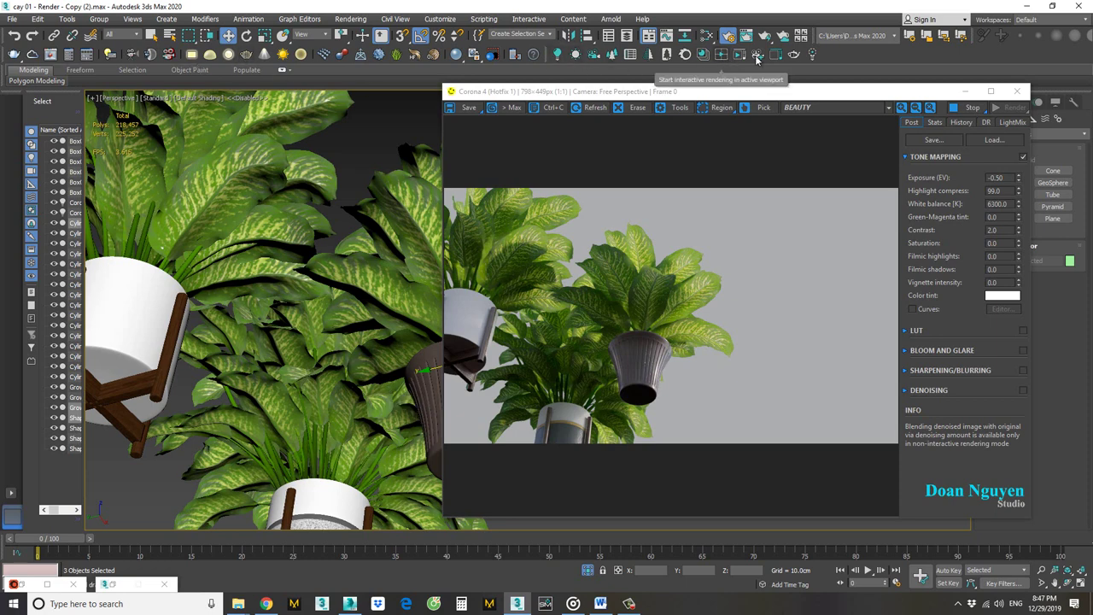
- Create a Corona camera from the current low perspective view, and switch the viewport to an orthographic view of the plants
{"action": "key", "text": "c"}
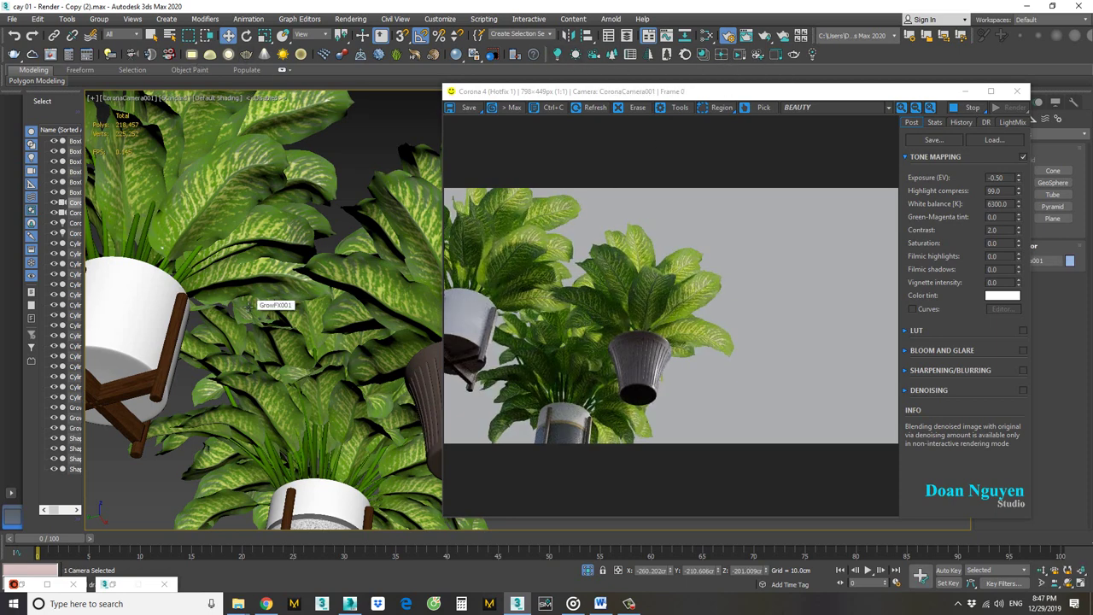
{"action": "key", "text": "f"}
{"action": "middle_click_drag", "start_coordinate": [272, 285], "coordinate": [240, 418]}
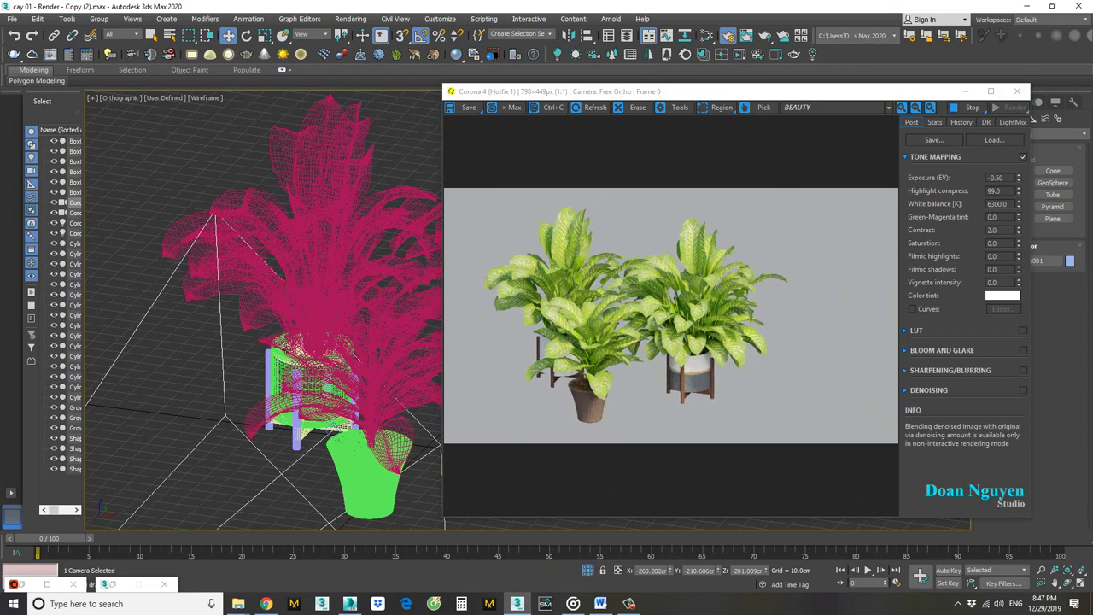
- Frame the plants with the brown ribbed pot in front in perspective, and create a second Corona camera from that view
{"action": "left_click", "coordinate": [357, 420]}
{"action": "key", "text": "p"}
{"action": "key", "text": "z"}
{"action": "scroll", "coordinate": [346, 406], "scroll_direction": "down", "scroll_amount": 4}
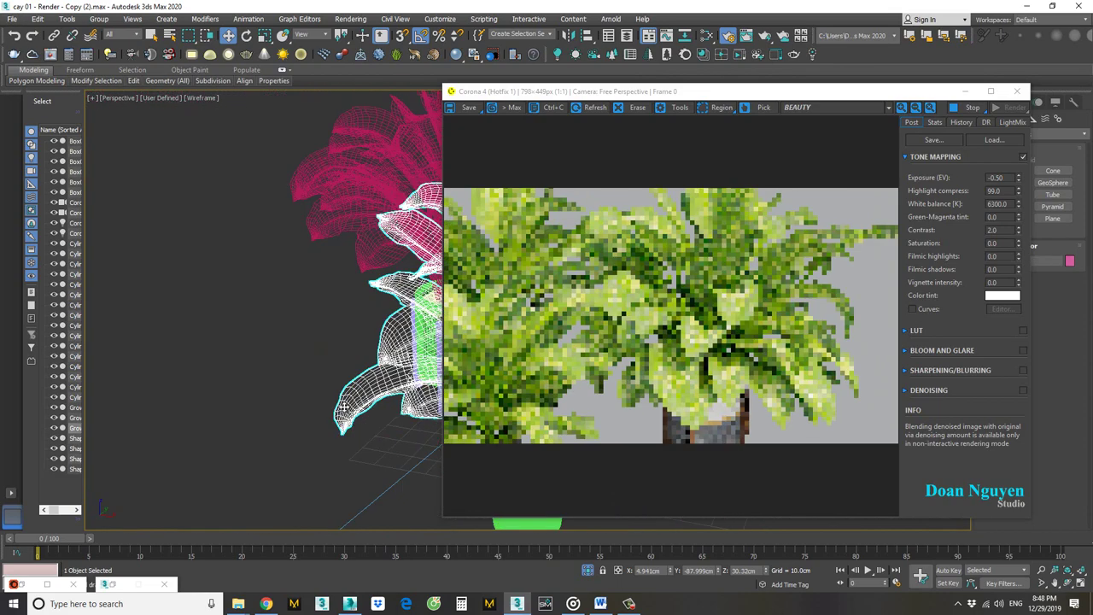
{"action": "middle_click_drag", "start_coordinate": [346, 406], "coordinate": [248, 379]}
{"action": "scroll", "coordinate": [255, 381], "scroll_direction": "down", "scroll_amount": 3}
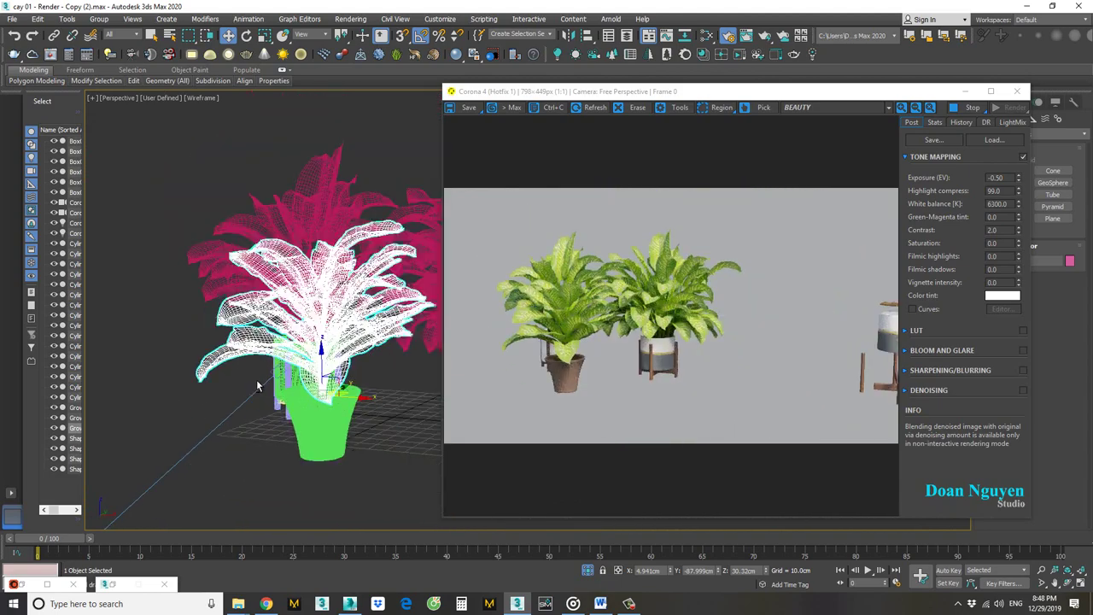
{"action": "scroll", "coordinate": [258, 381], "scroll_direction": "up", "scroll_amount": 1}
{"action": "scroll", "coordinate": [264, 389], "scroll_direction": "up", "scroll_amount": 3}
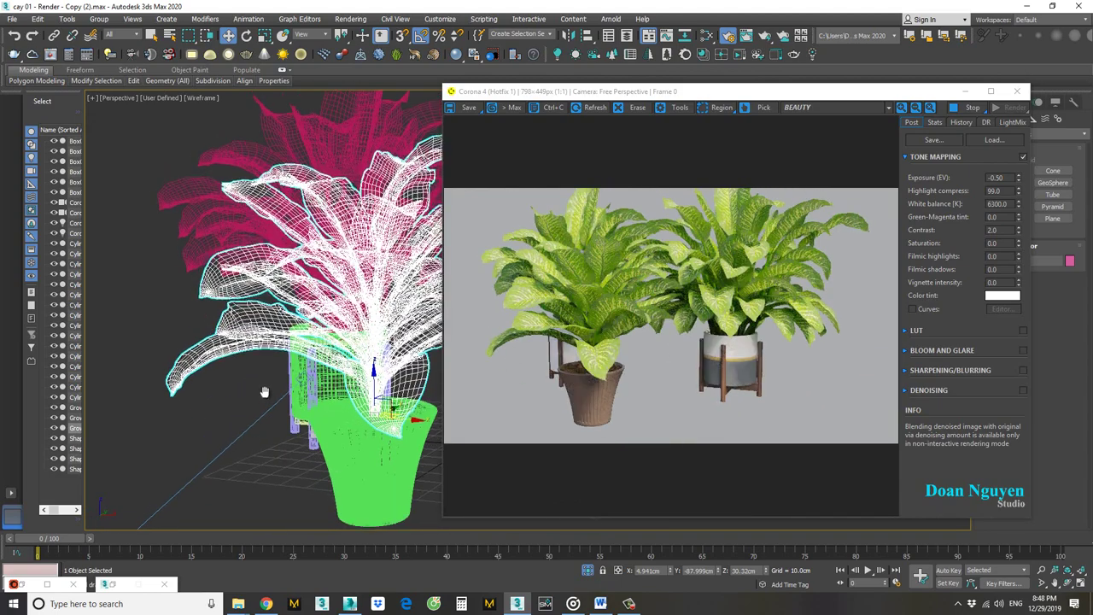
{"action": "middle_click_drag", "start_coordinate": [265, 389], "coordinate": [276, 414], "text": "alt"}
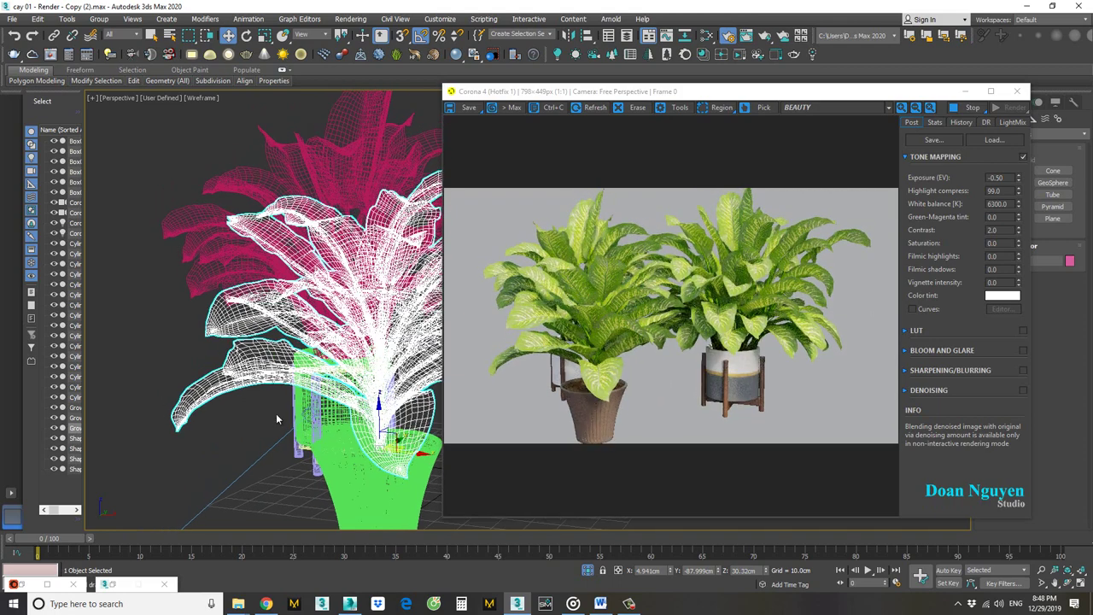
{"action": "left_click", "coordinate": [752, 55]}
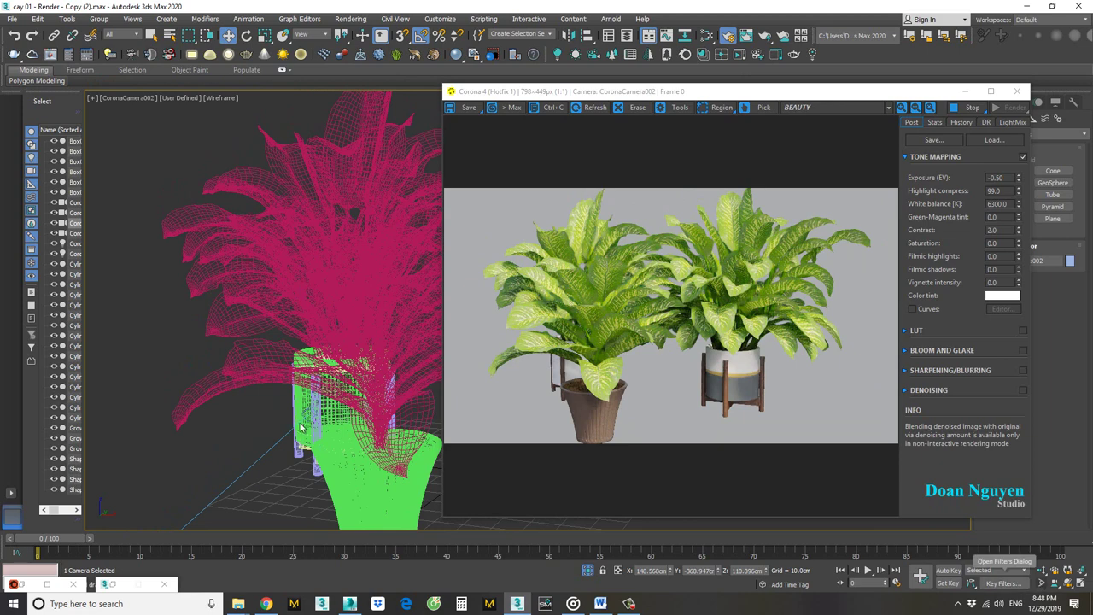
- Adjust the second camera's framing to fit the plants, start a full Corona render, and maximize the frame buffer
{"action": "middle_click_drag", "start_coordinate": [300, 427], "coordinate": [293, 427], "text": "alt"}
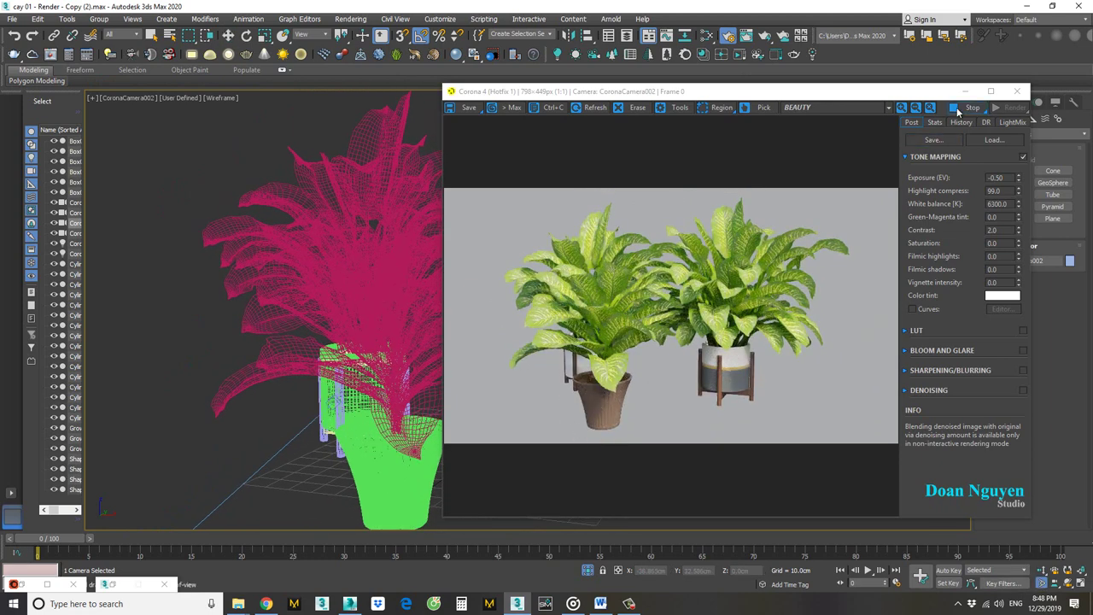
{"action": "left_click", "coordinate": [1008, 108]}
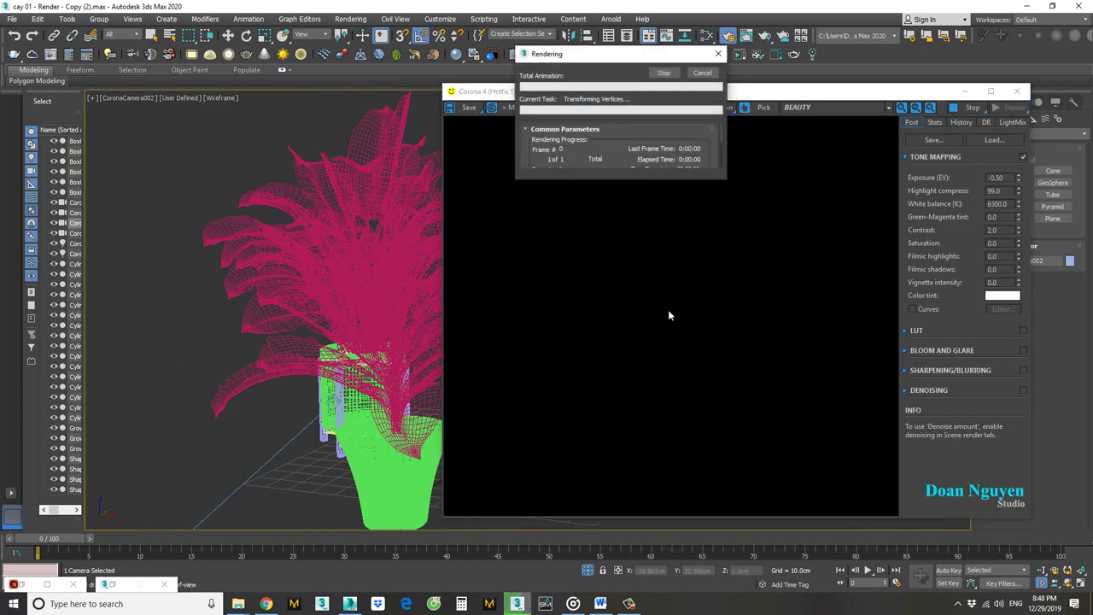
{"action": "left_click", "coordinate": [1069, 91]}
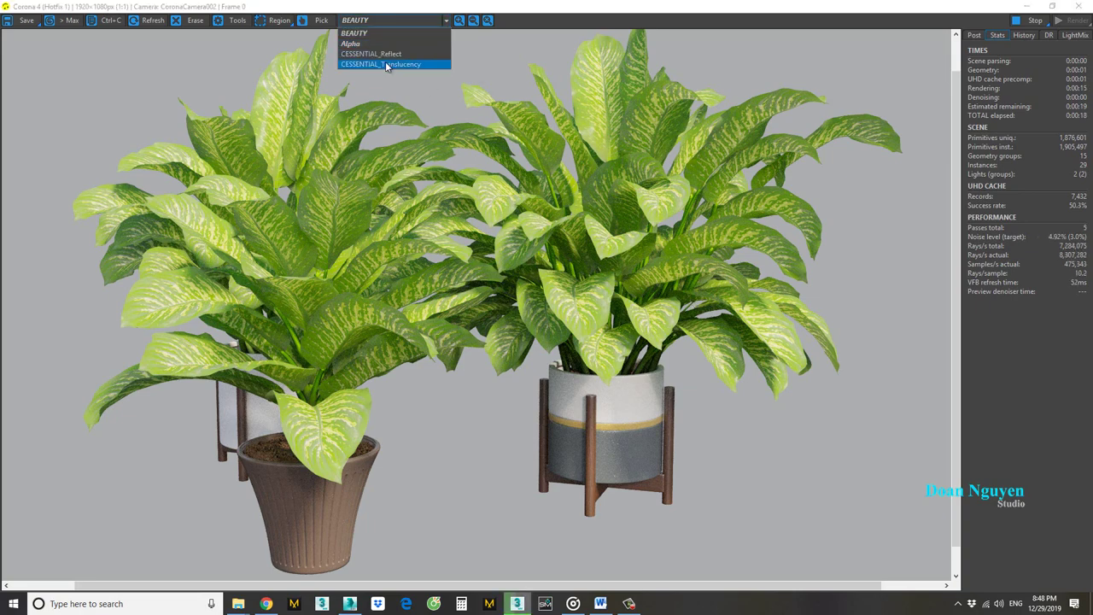
- Examine the CESSENTIAL_Translucency and CESSENTIAL_Reflect passes of the render, and return to the BEAUTY pass
{"action": "left_click", "coordinate": [387, 65]}
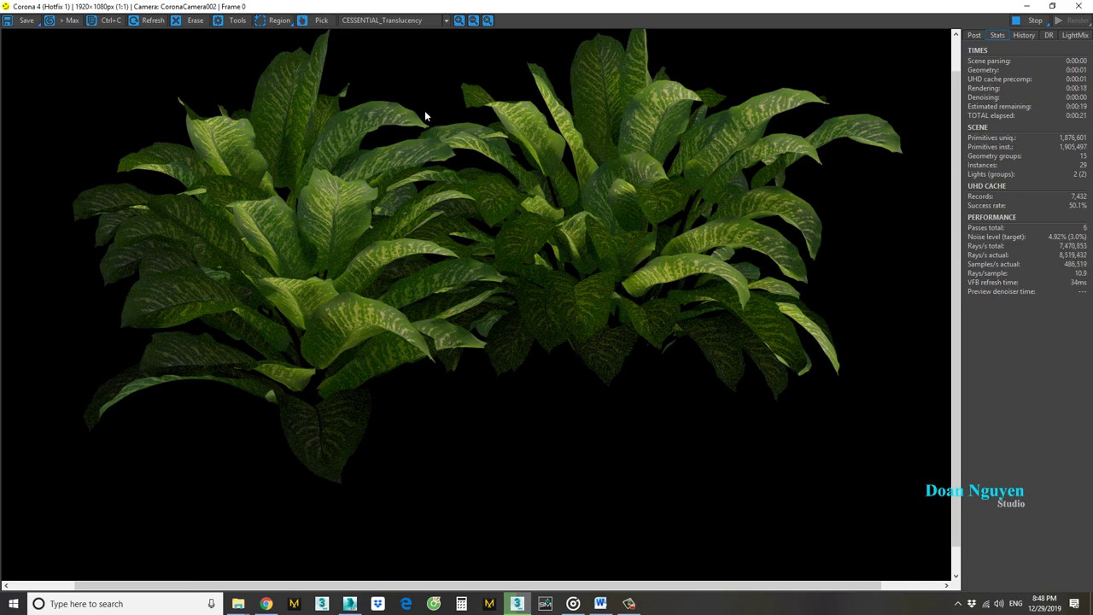
{"action": "left_click", "coordinate": [389, 58]}
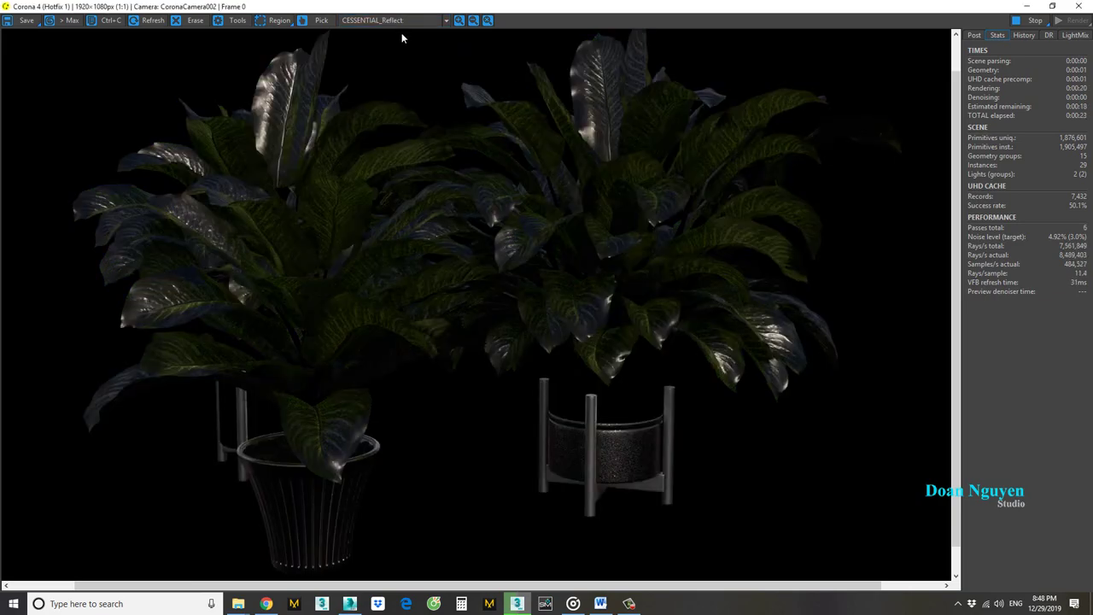
{"action": "left_click", "coordinate": [399, 19]}
{"action": "left_click", "coordinate": [394, 33]}
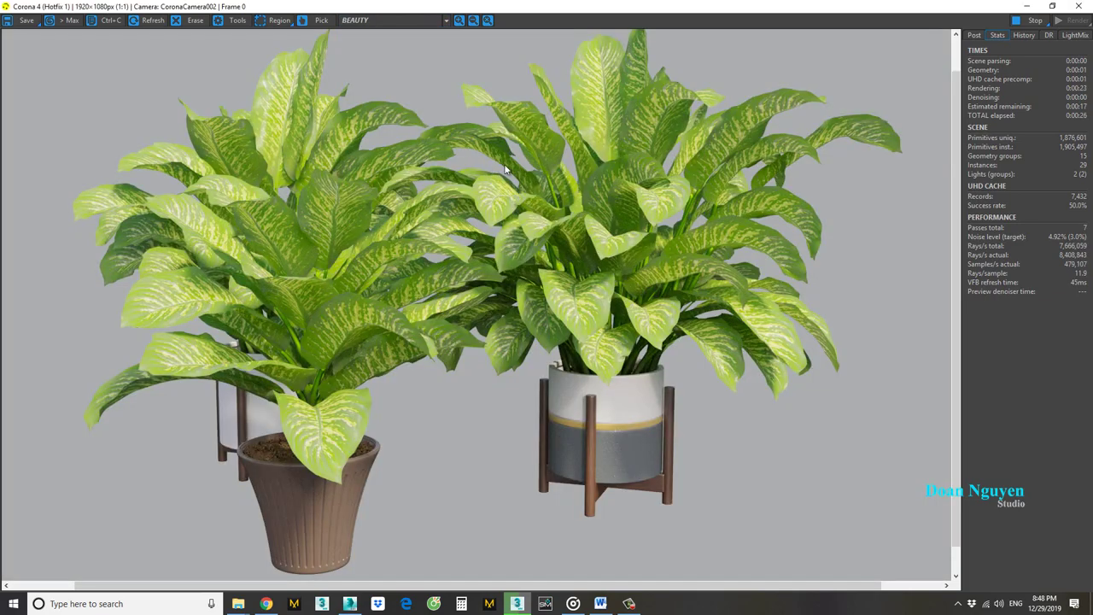